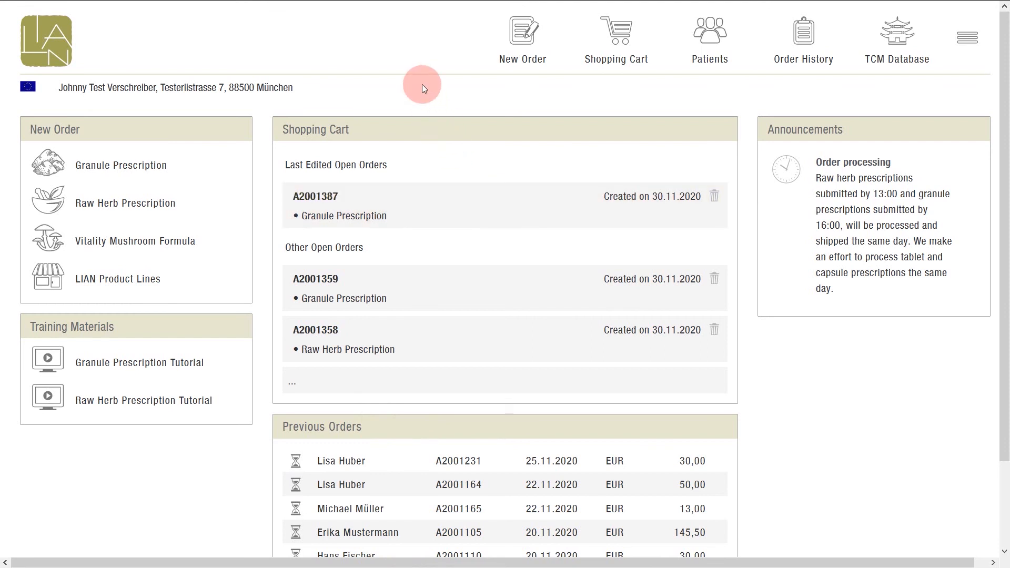
# Start a new raw herb prescription and assign it to the existing patient found by searching for the patient's first name.
pyautogui.click(151, 204)
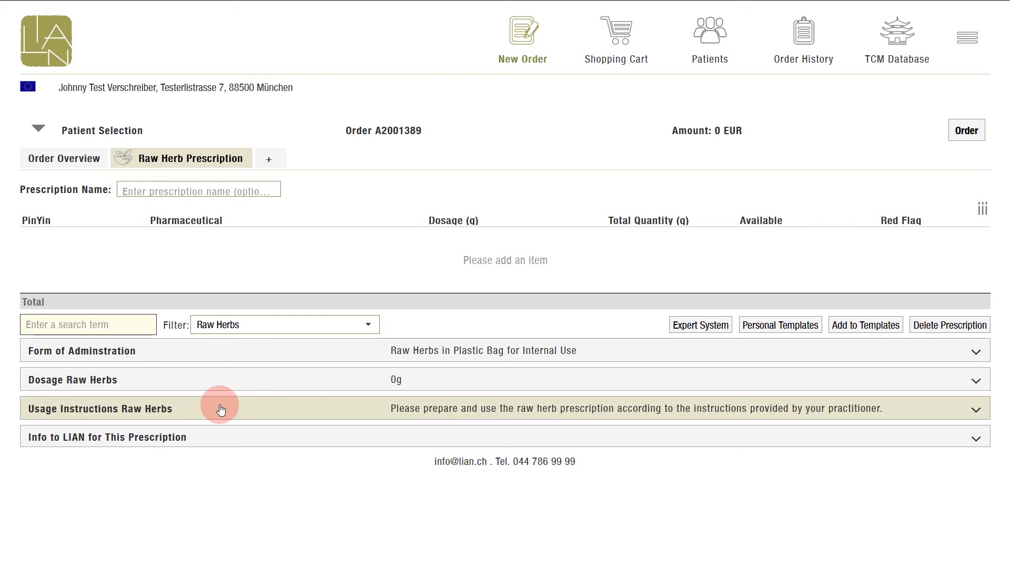
pyautogui.click(118, 132)
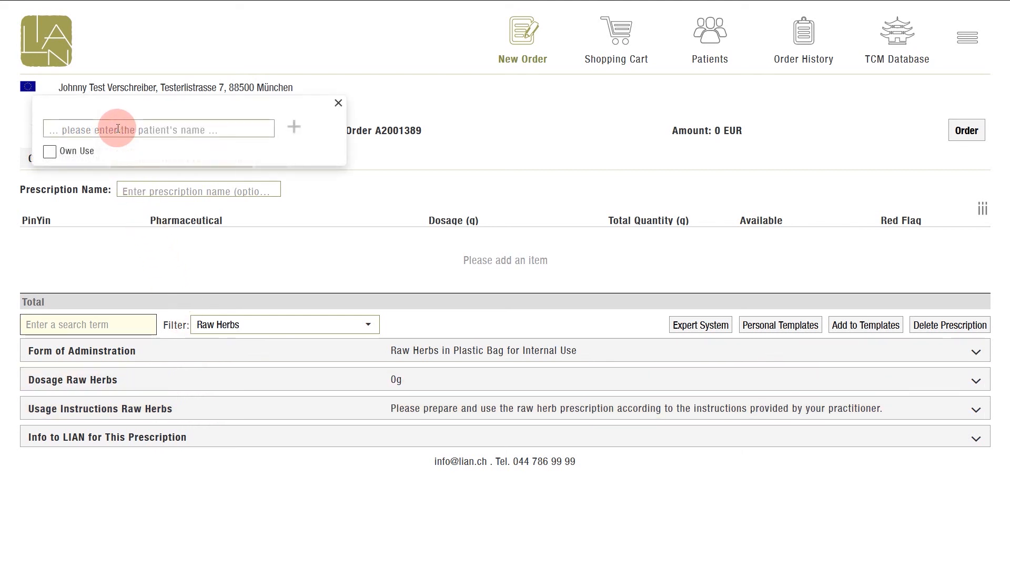
pyautogui.write('max')
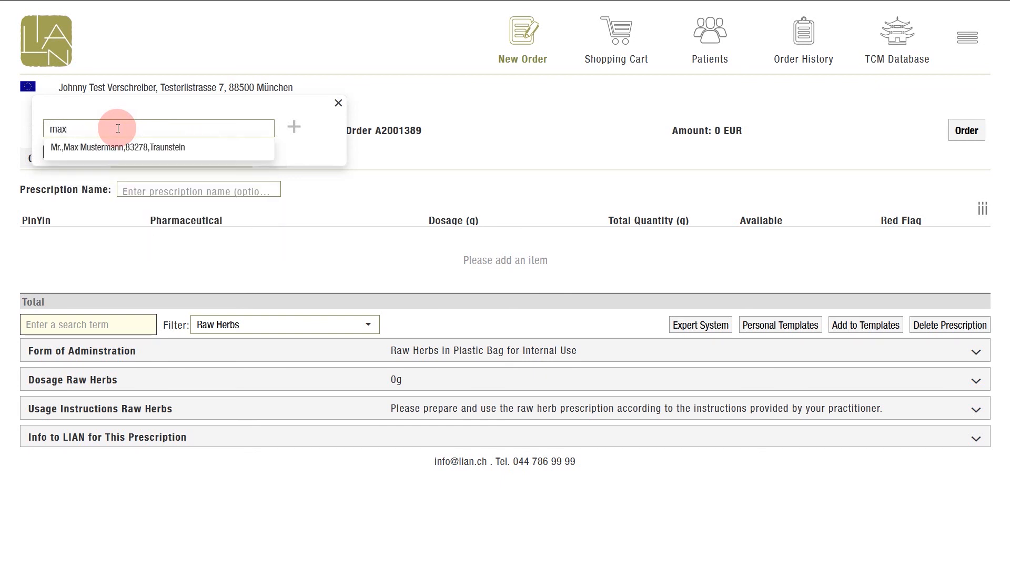
pyautogui.press('Down')
pyautogui.press('Return')
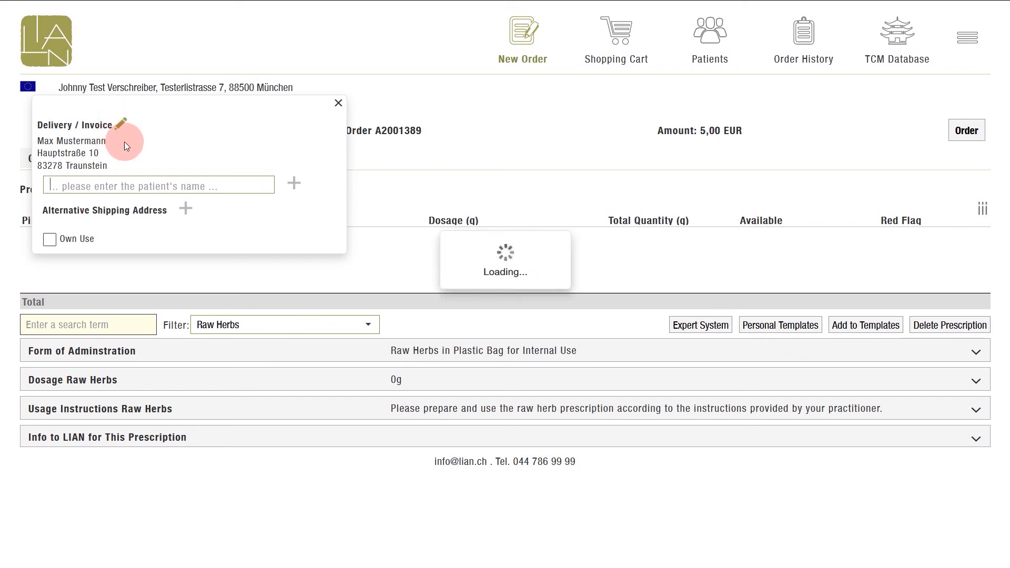
pyautogui.click(365, 162)
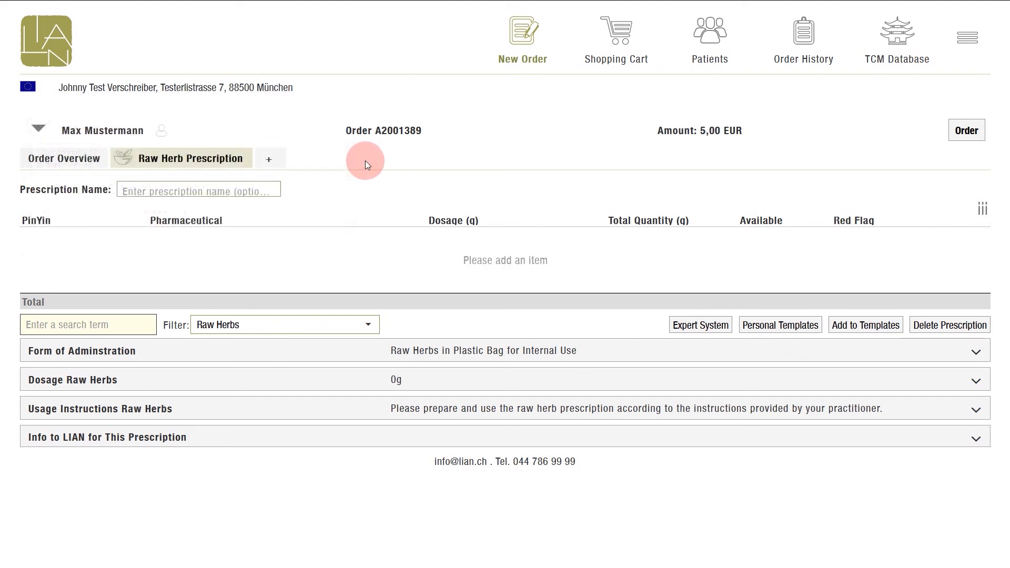
# Name the prescription "Stomach Pain".
pyautogui.click(238, 183)
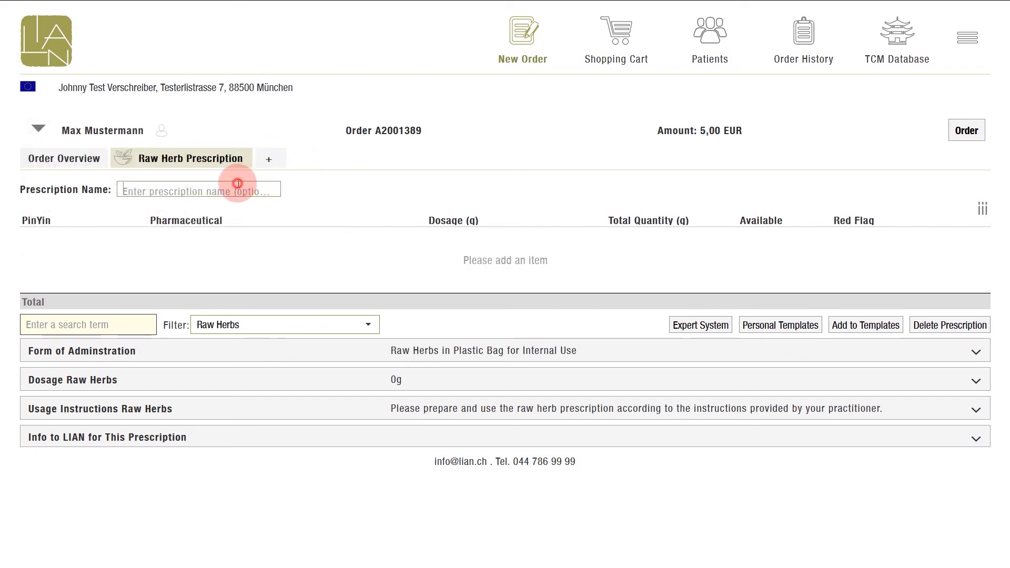
pyautogui.write('St')
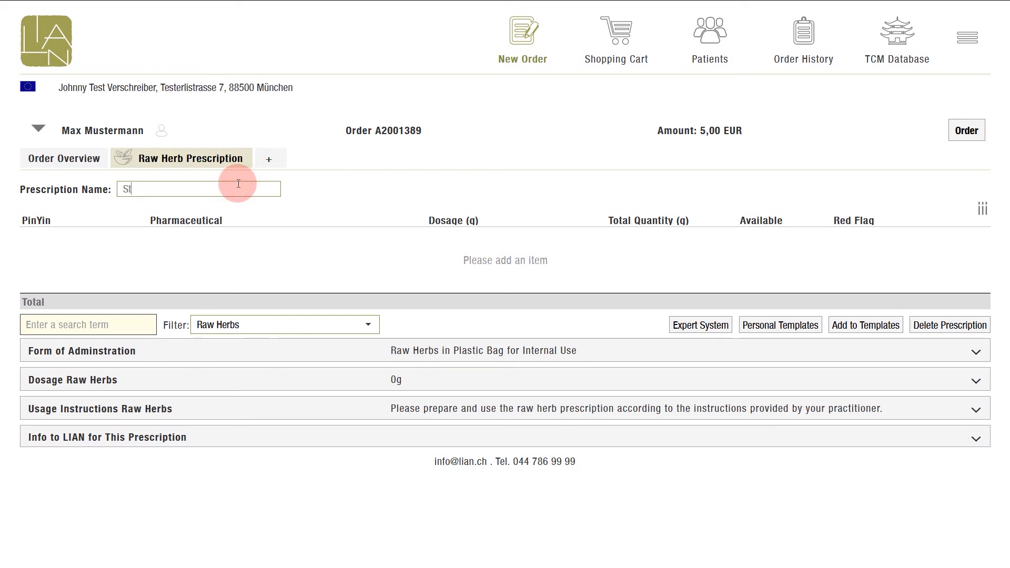
pyautogui.write('omach Pain')
pyautogui.press('Return')
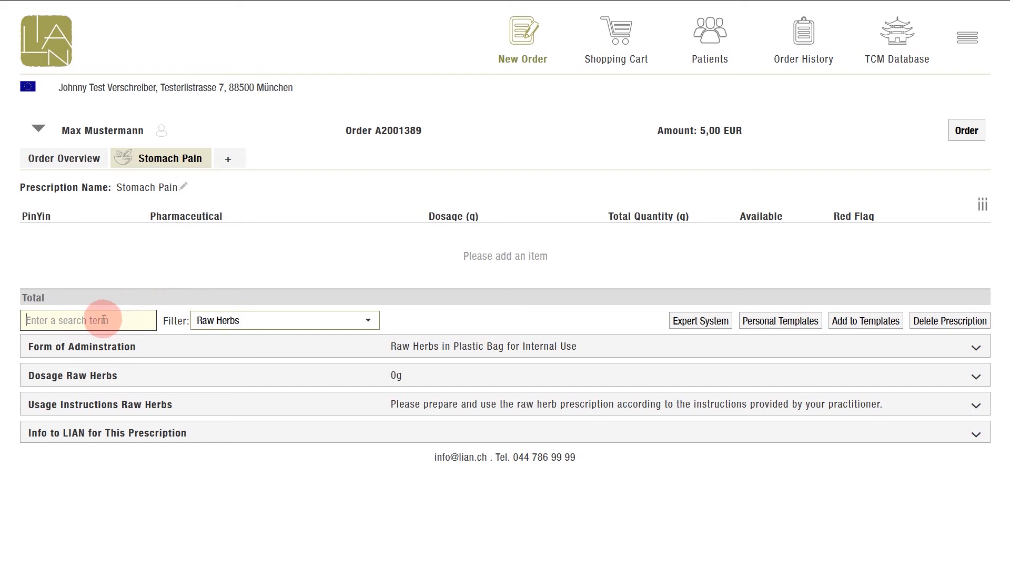
# Add the raw herb dang gui (Angelicae Sinensis Rx) to the prescription with a dosage of 10 g.
pyautogui.write('dang gui')
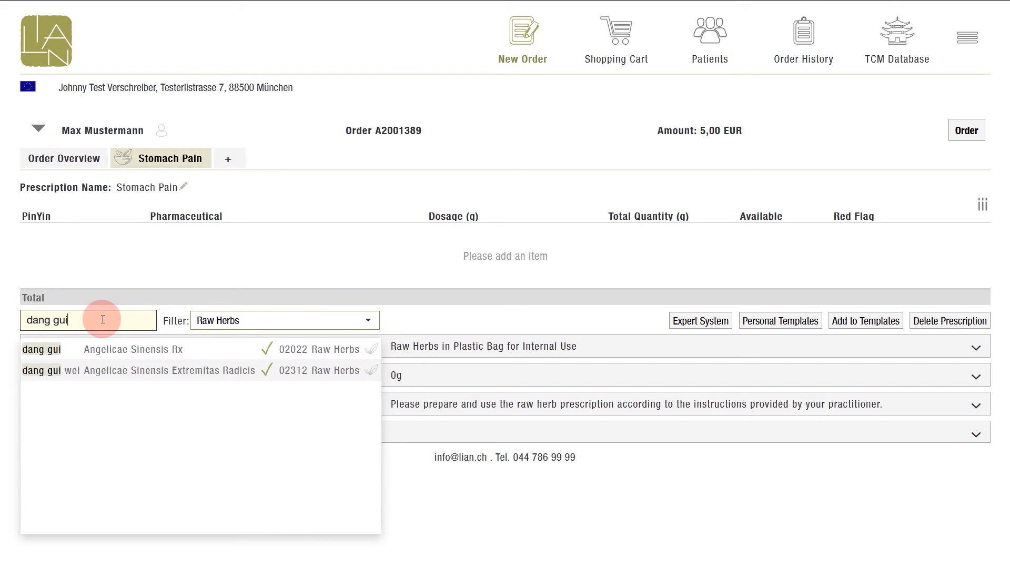
pyautogui.press('Down')
pyautogui.press('Down')
pyautogui.press('Up')
pyautogui.press('Return')
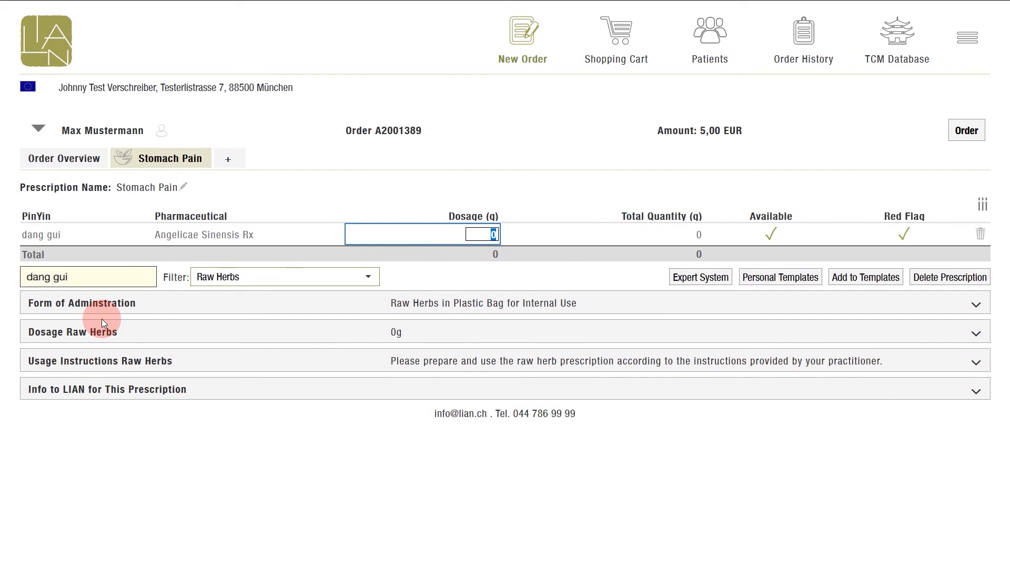
pyautogui.write('10')
pyautogui.press('Return')
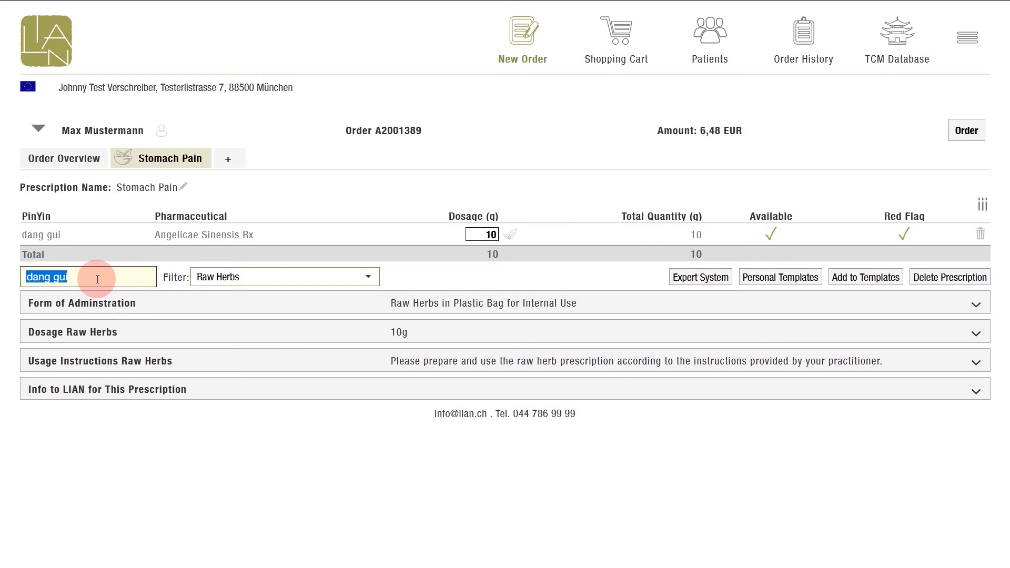
# Examine the details of the dang gui entry, the available search filters and the optional table columns.
pyautogui.click(61, 237)
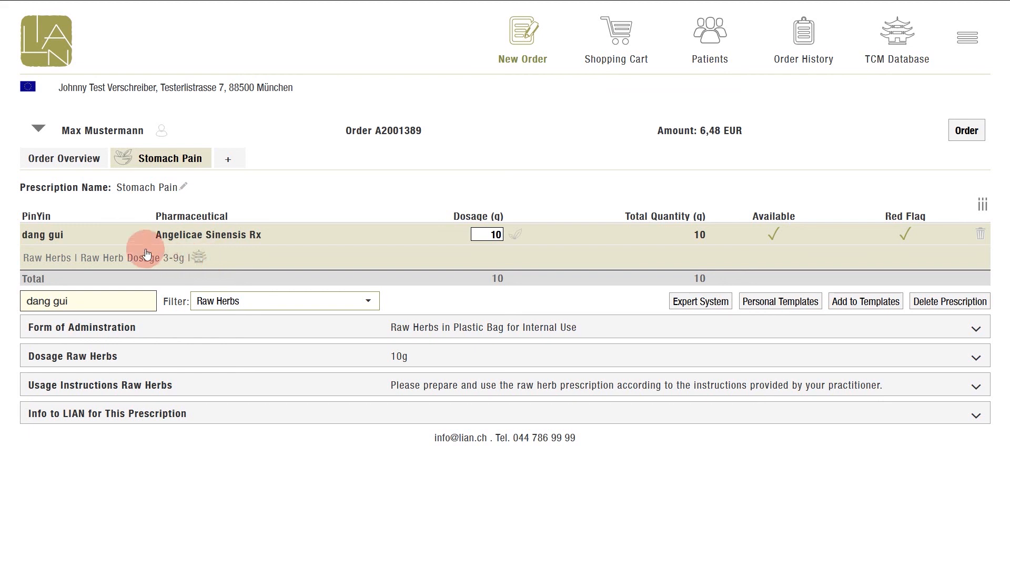
pyautogui.click(56, 236)
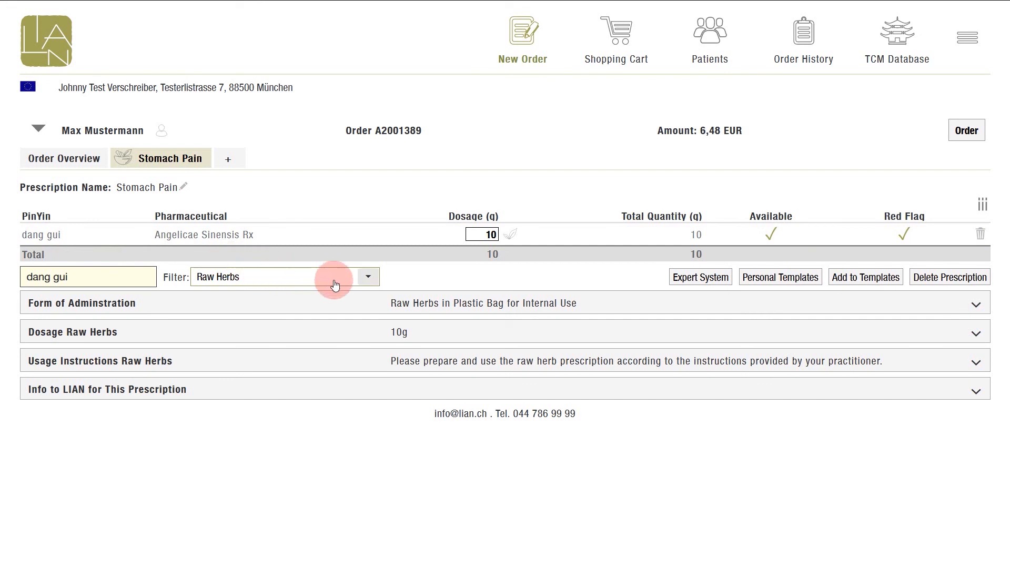
pyautogui.click(365, 277)
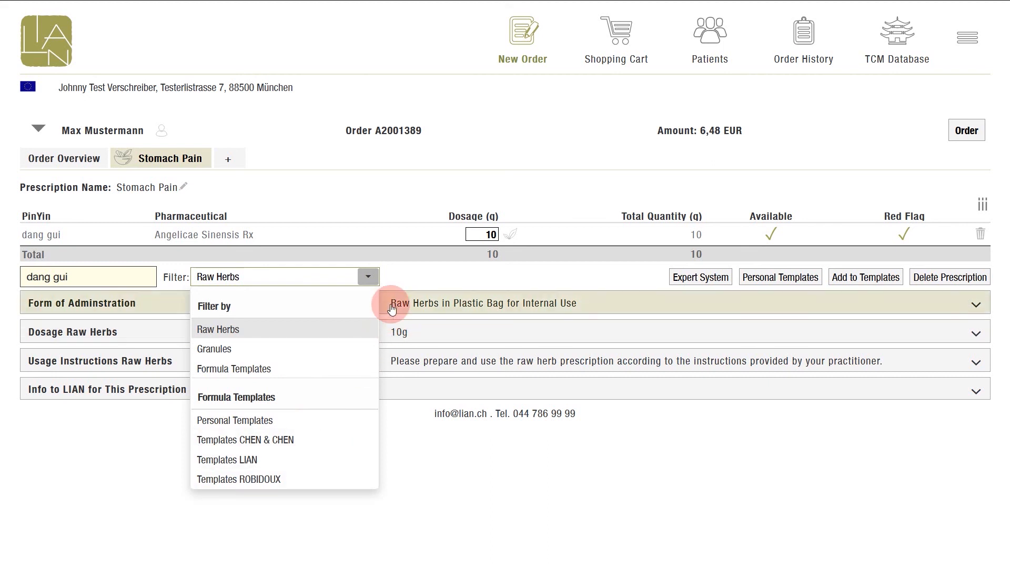
pyautogui.click(368, 274)
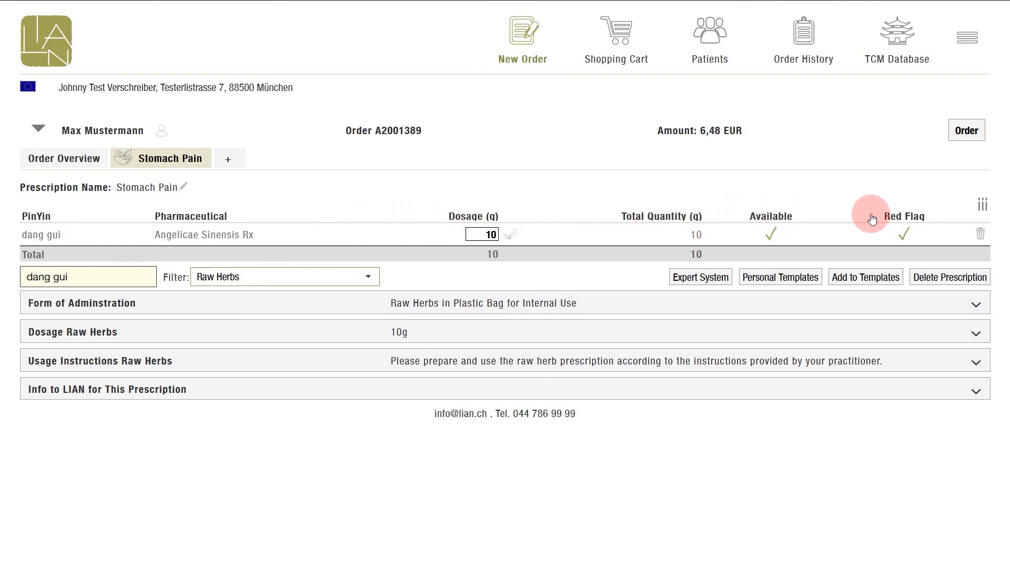
pyautogui.click(981, 209)
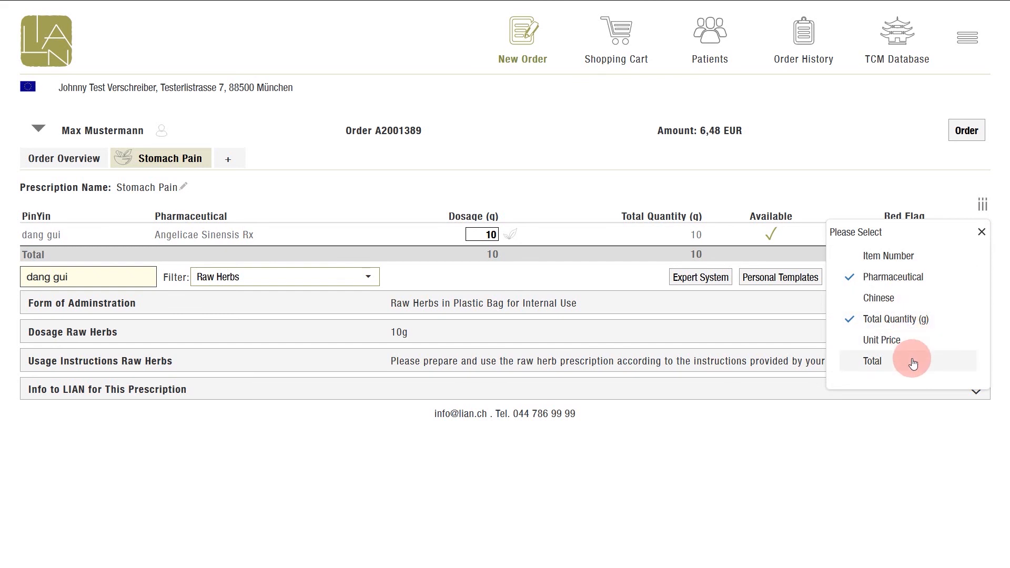
pyautogui.click(981, 233)
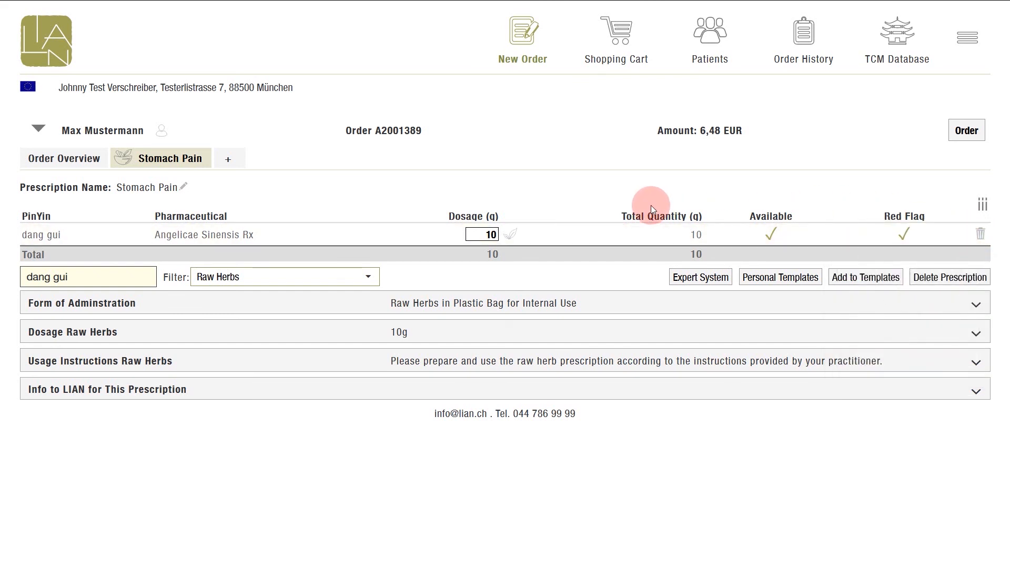
# Delete the dang gui entry from the prescription.
pyautogui.click(979, 235)
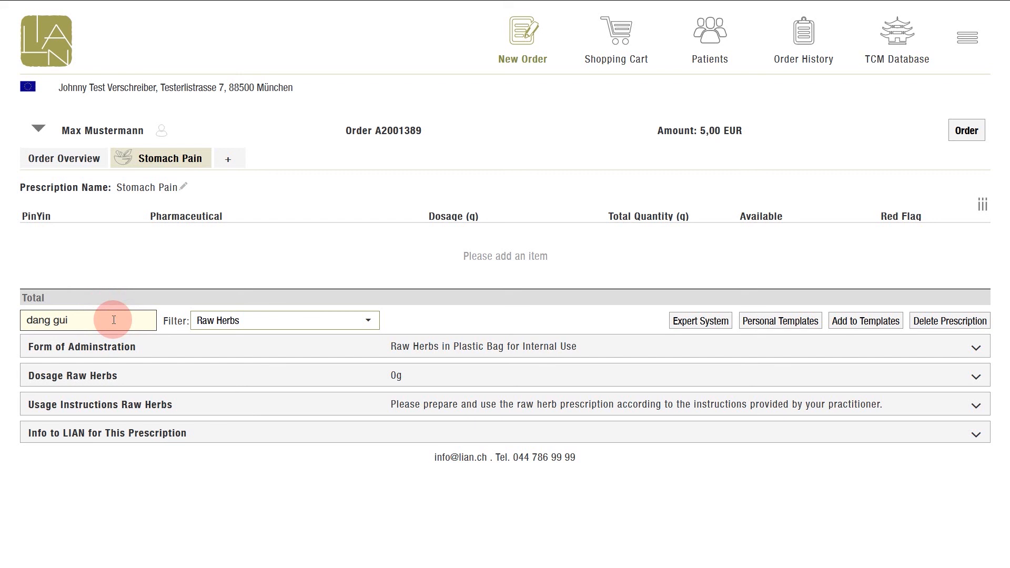
# Add the formula dang gui shao yao san from Templates CHEN & CHEN to the prescription and review its ingredients.
pyautogui.click(367, 323)
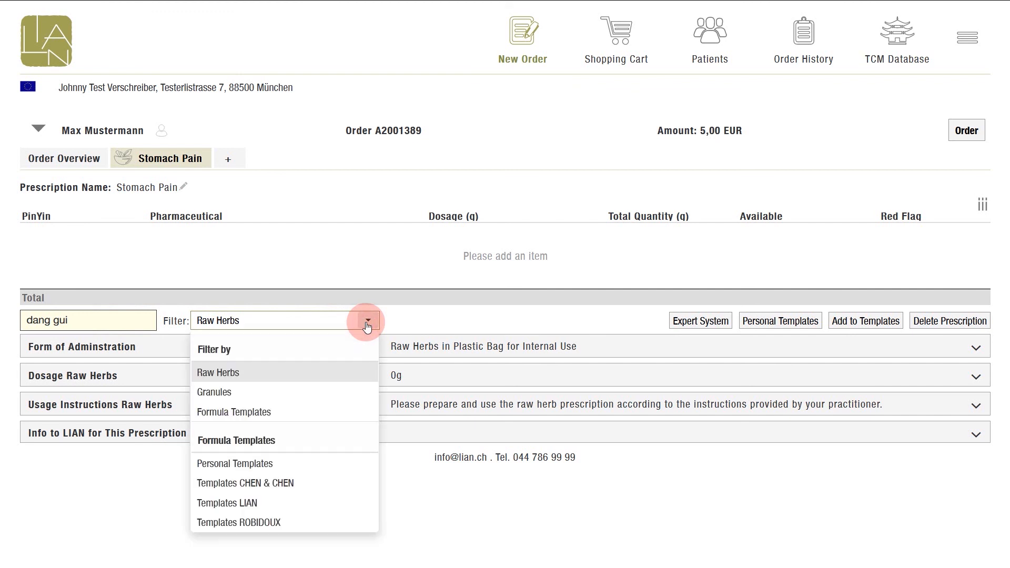
pyautogui.click(337, 483)
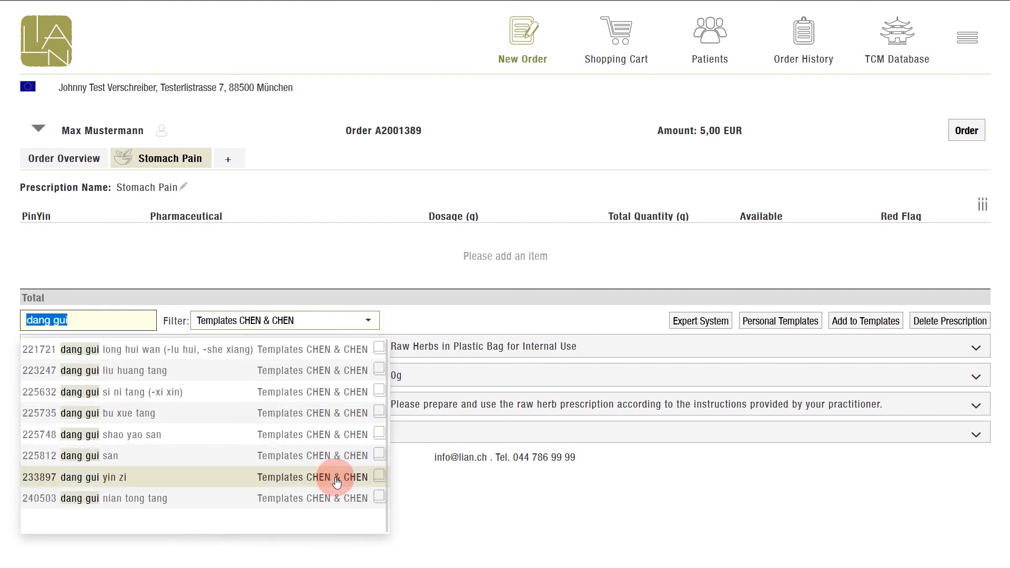
pyautogui.click(129, 318)
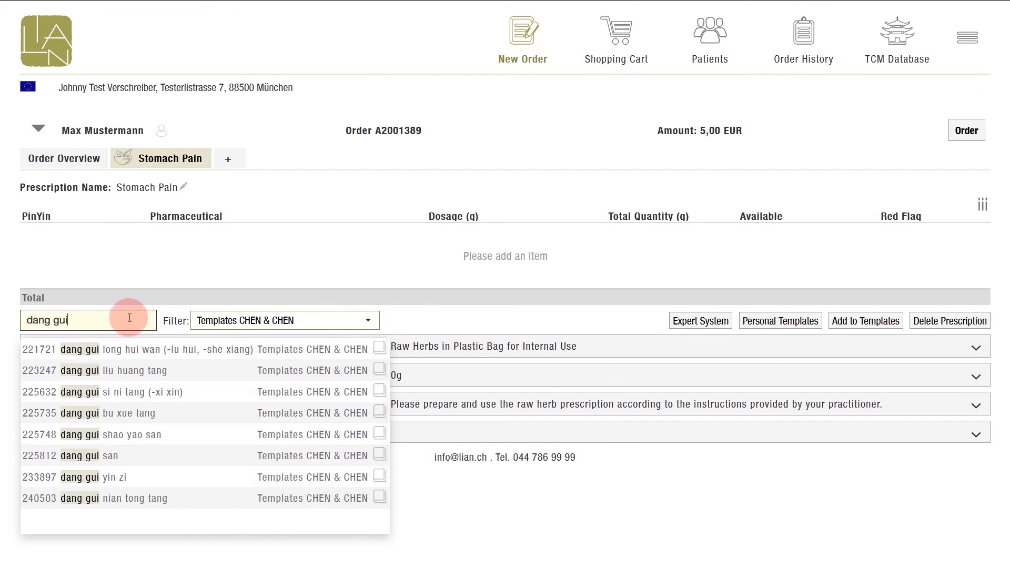
pyautogui.press('Down')
pyautogui.press('Down')
pyautogui.press('Down')
pyautogui.press('Down')
pyautogui.press('Down')
pyautogui.press('Escape')
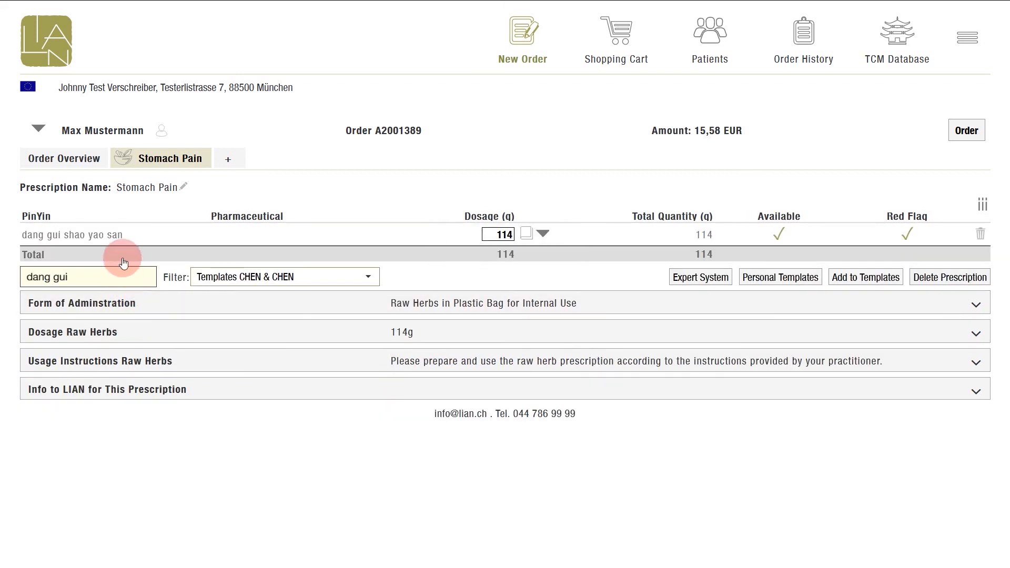
pyautogui.click(103, 240)
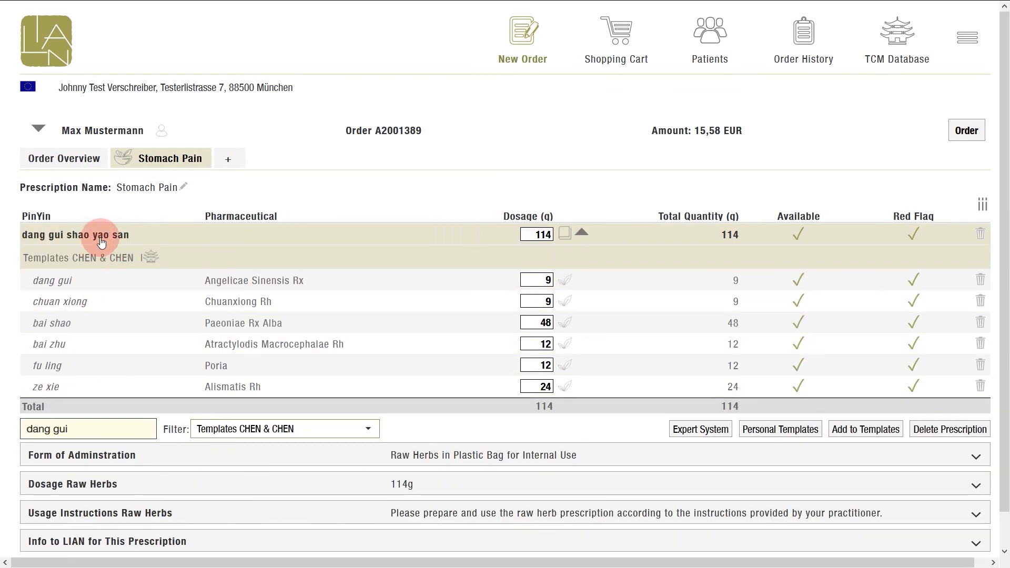
pyautogui.click(102, 241)
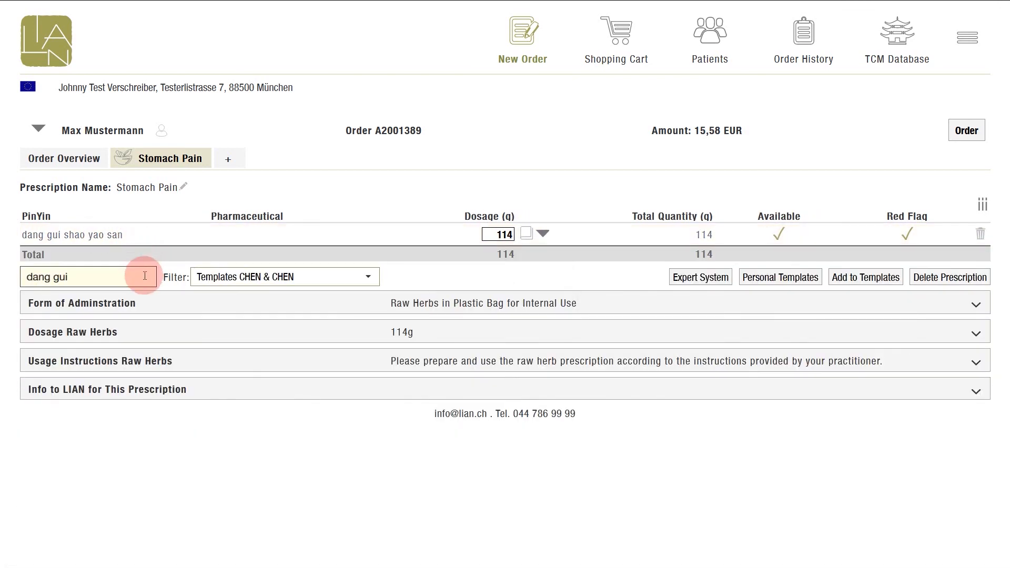
# Switch the search filter to Raw Herbs and add gui zhi (Cinnamomi Rm) with a dosage of 6 g.
pyautogui.click(368, 277)
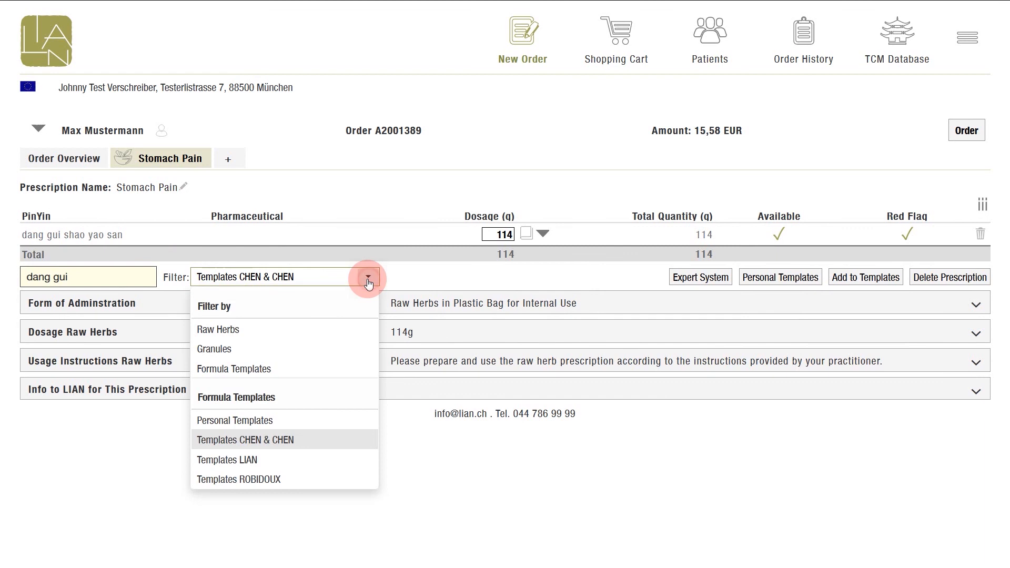
pyautogui.click(326, 328)
pyautogui.tripleClick(117, 276)
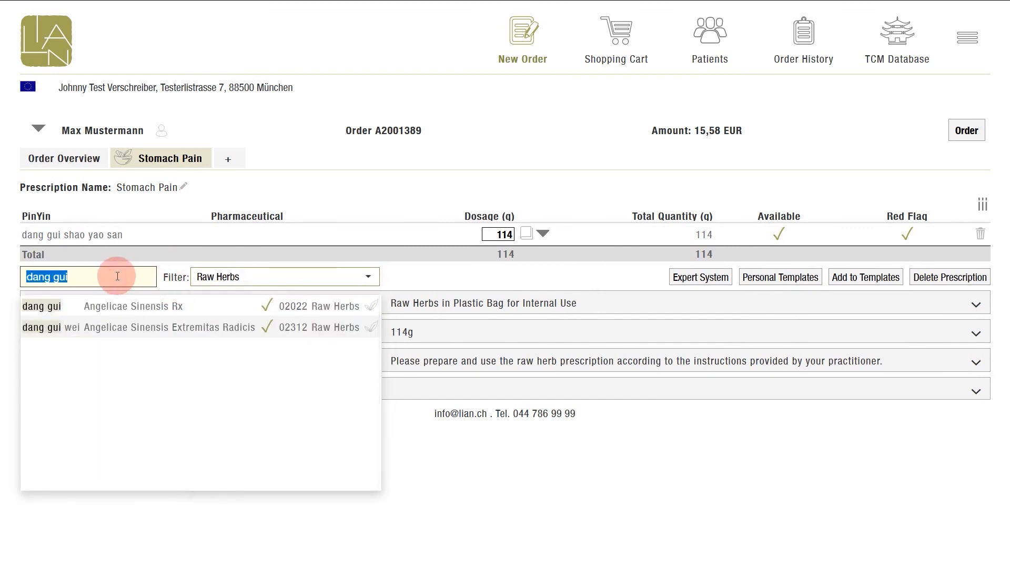
pyautogui.write('gui zhi')
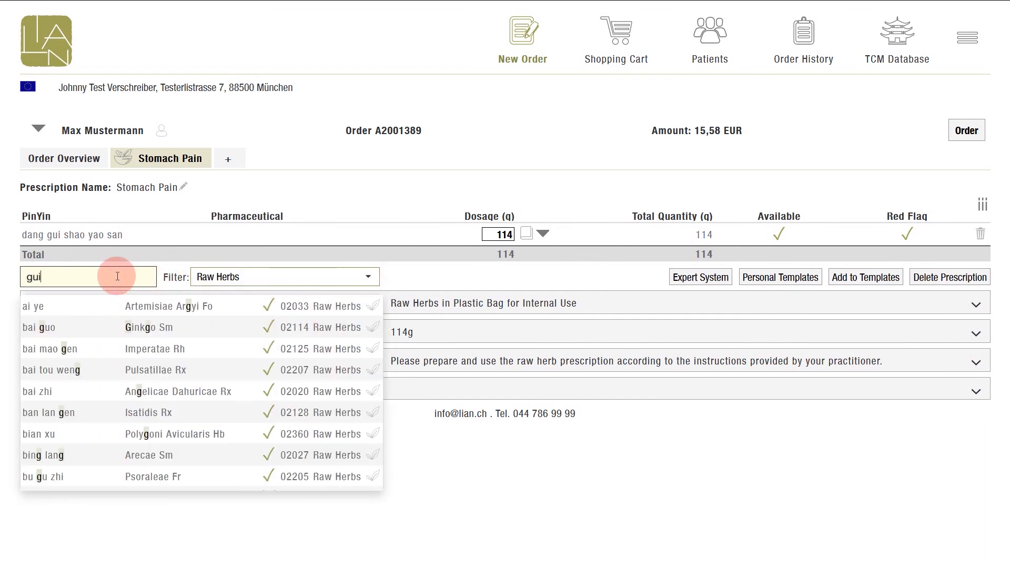
pyautogui.press('Return')
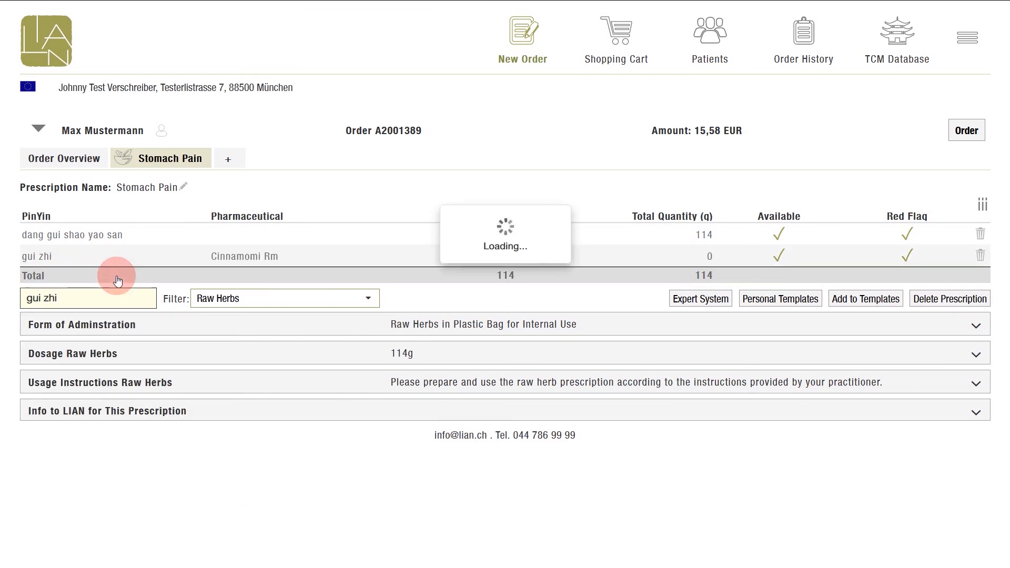
pyautogui.write('6')
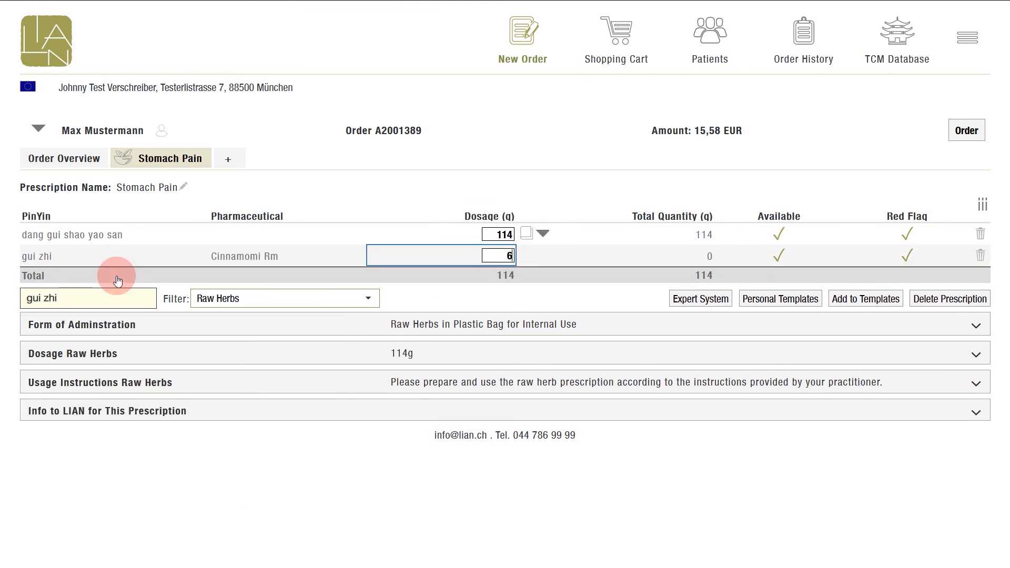
pyautogui.press('Return')
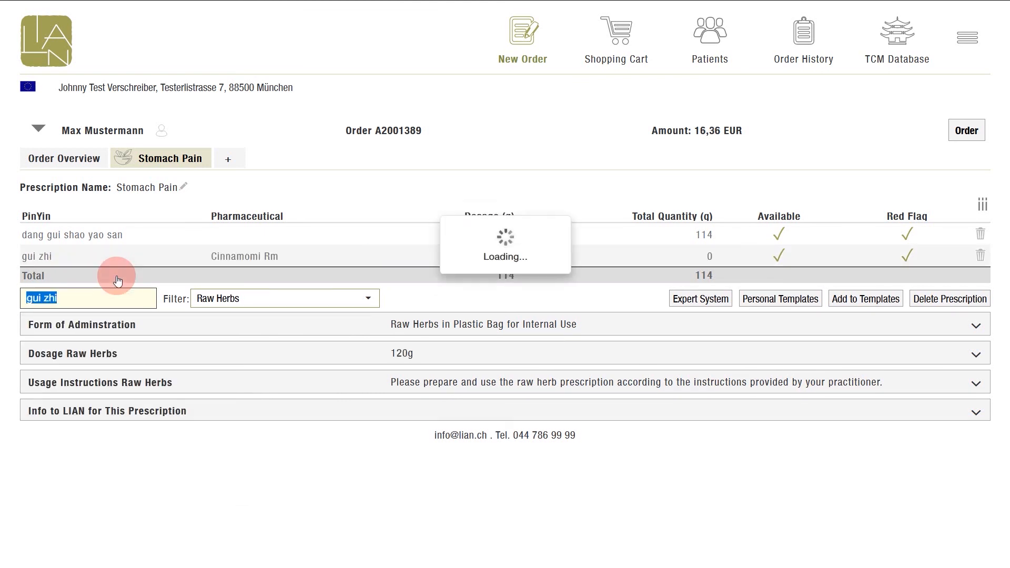
# Add the raw herb long gu to the prescription with a dosage of 10 g.
pyautogui.write('long gu')
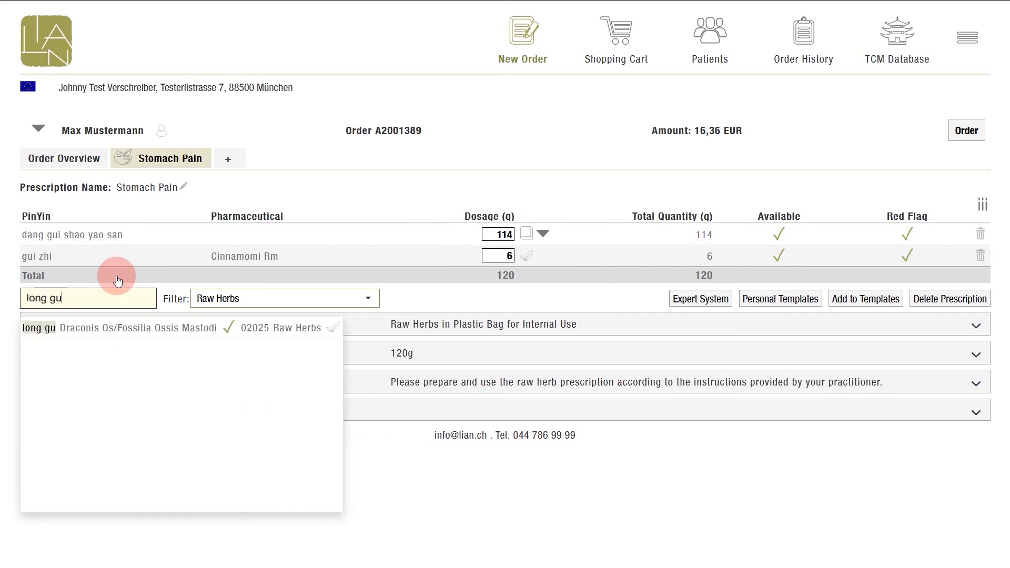
pyautogui.press('Down')
pyautogui.press('Return')
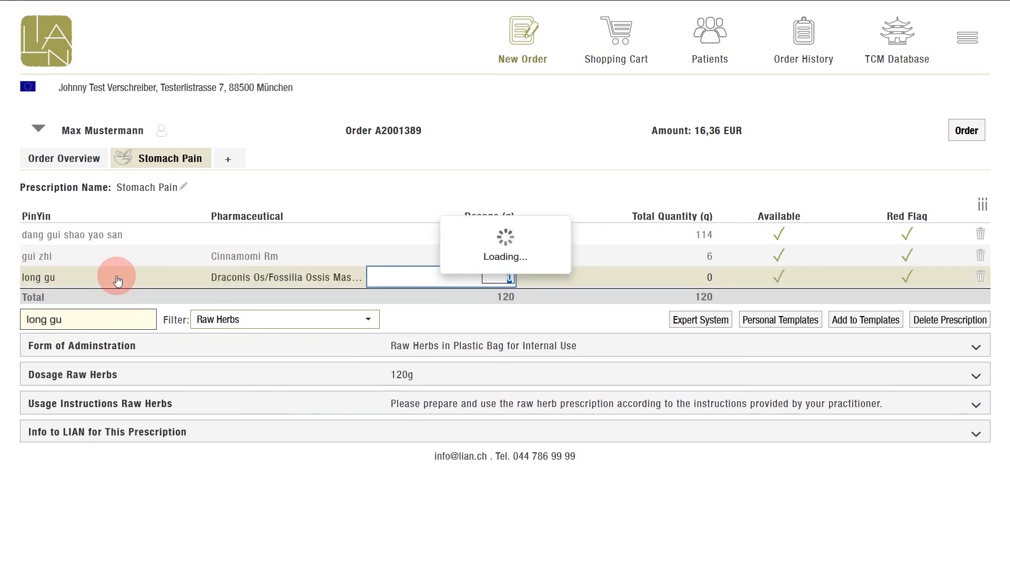
pyautogui.write('10')
pyautogui.press('Return')
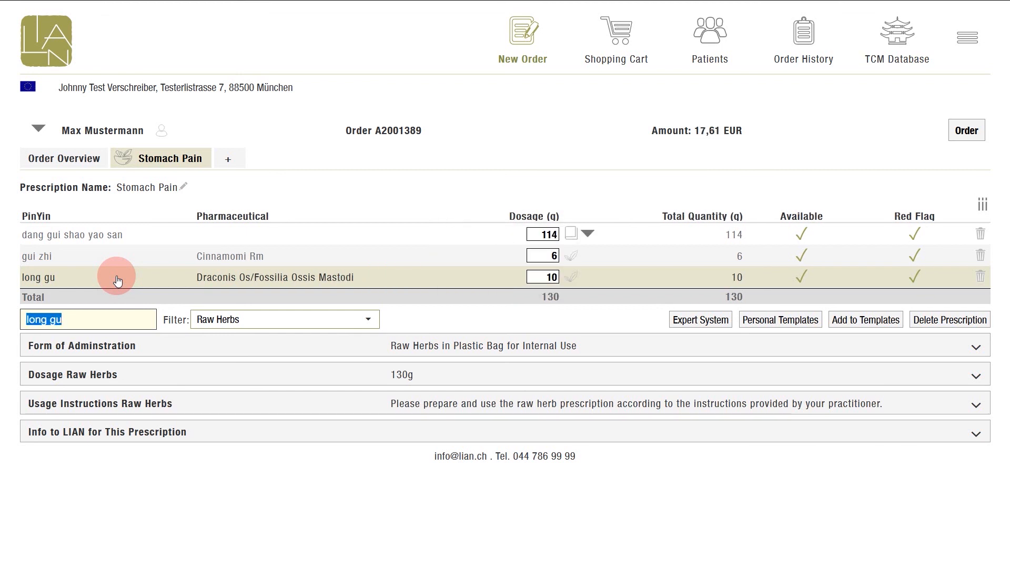
# Add the raw herb bo he (Menthae Hb) to the prescription with a dosage of 6 g.
pyautogui.write('bo he')
pyautogui.press('Down')
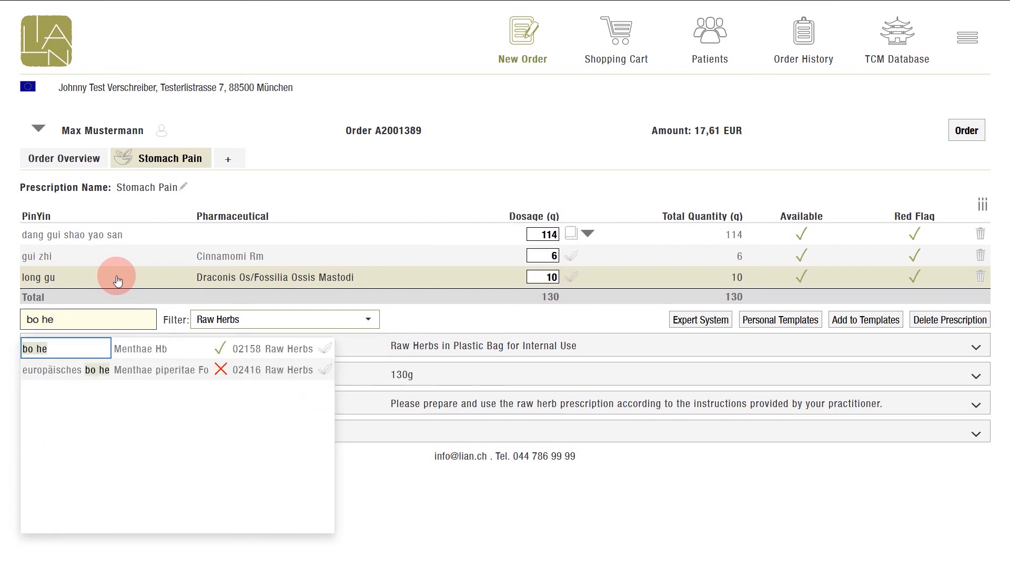
pyautogui.press('Return')
pyautogui.write('6')
pyautogui.press('Return')
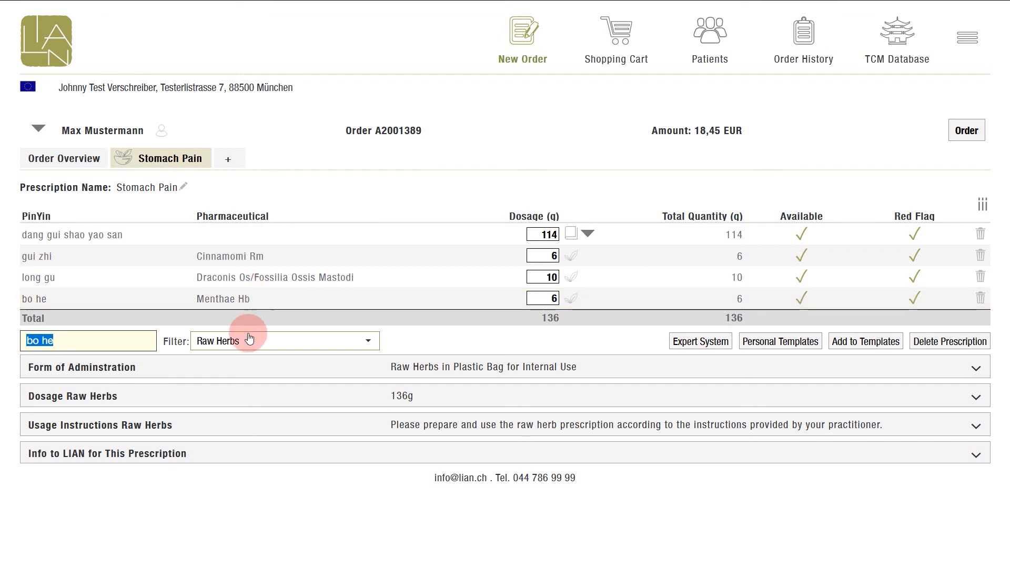
# Expand the prescription's Form of Administration and Dosage Raw Herbs settings.
pyautogui.click(251, 365)
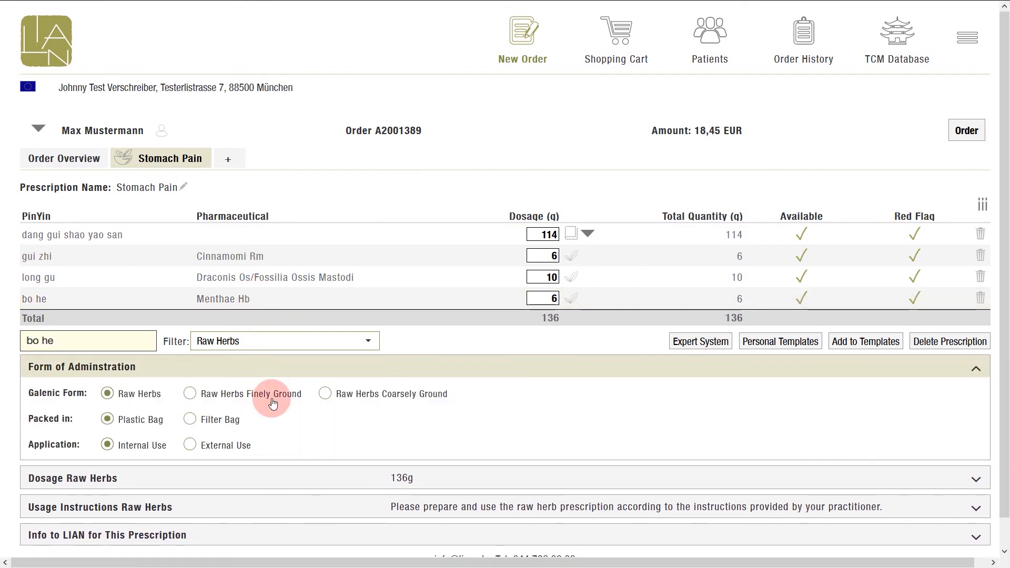
pyautogui.scroll(-1, 291, 432)
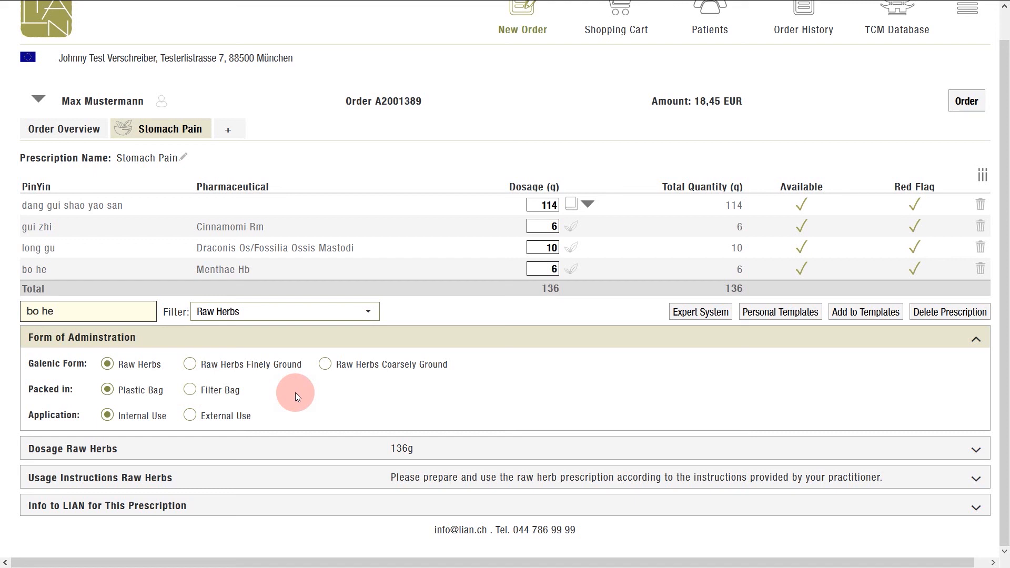
pyautogui.click(283, 439)
pyautogui.scroll(-2, 316, 415)
pyautogui.scroll(-1, 316, 412)
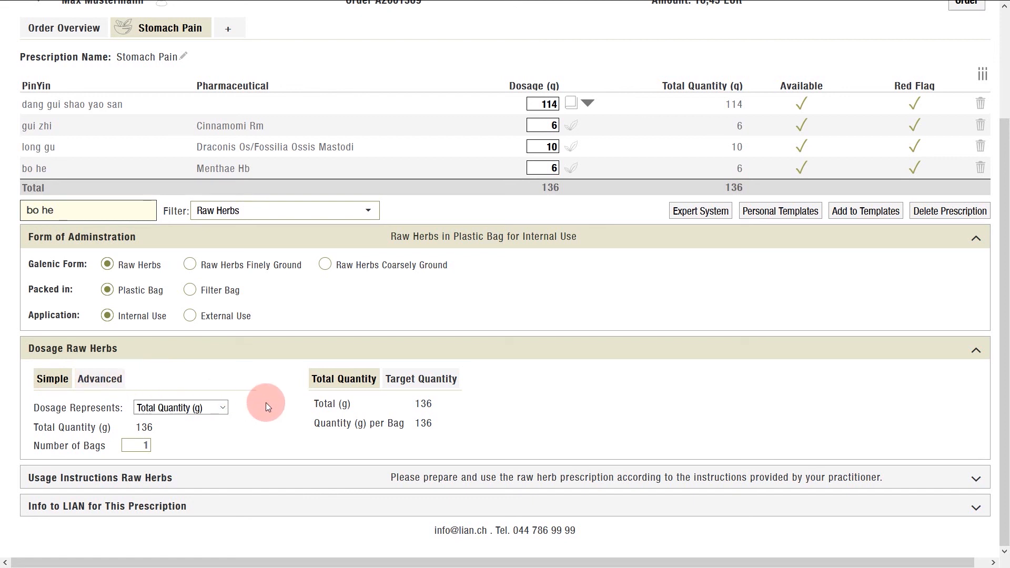
# Make the simple dosage represent Quantity (g) per Bag and set the number of bags to 2.
pyautogui.click(225, 409)
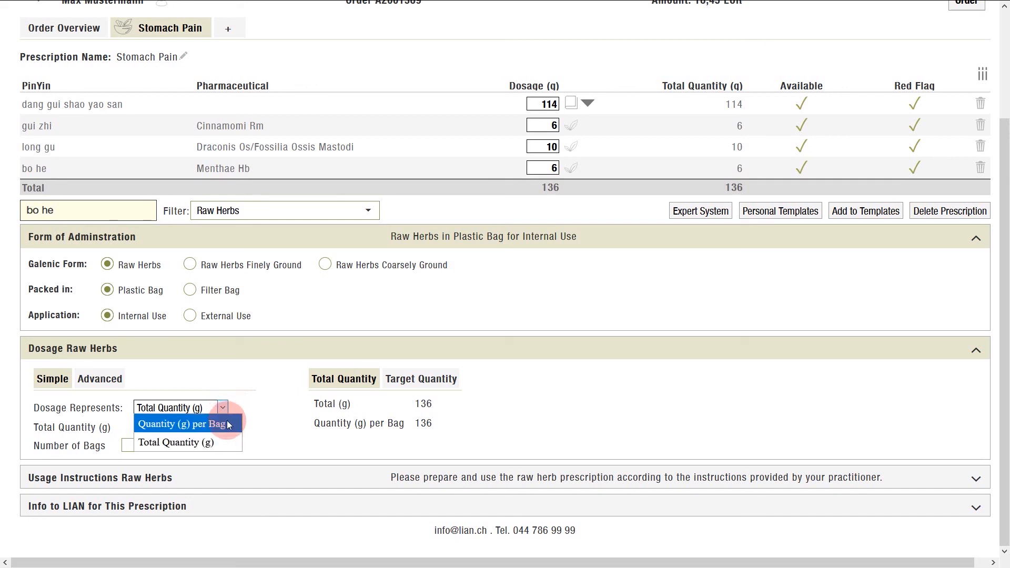
pyautogui.click(269, 416)
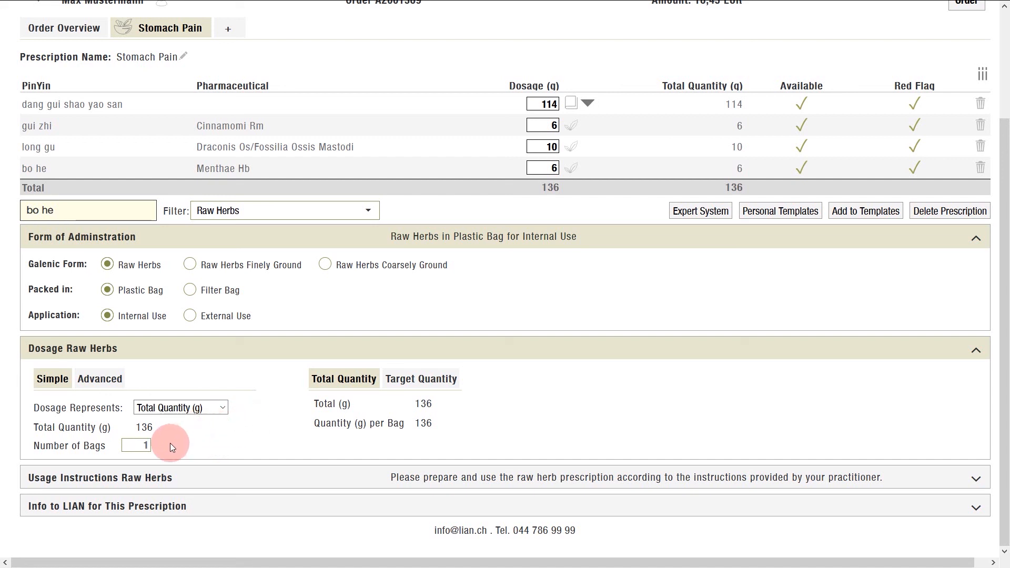
pyautogui.click(219, 408)
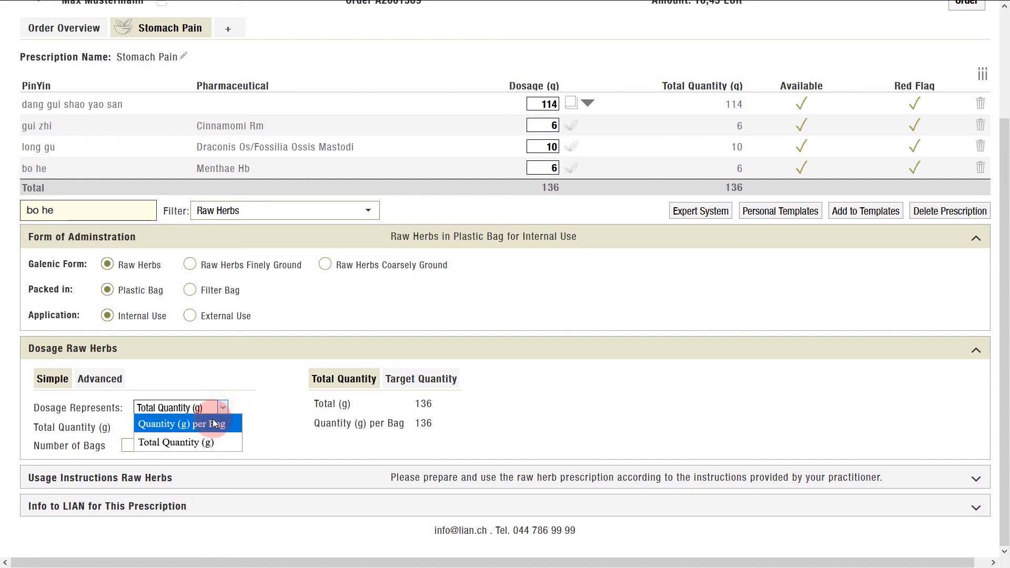
pyautogui.click(213, 423)
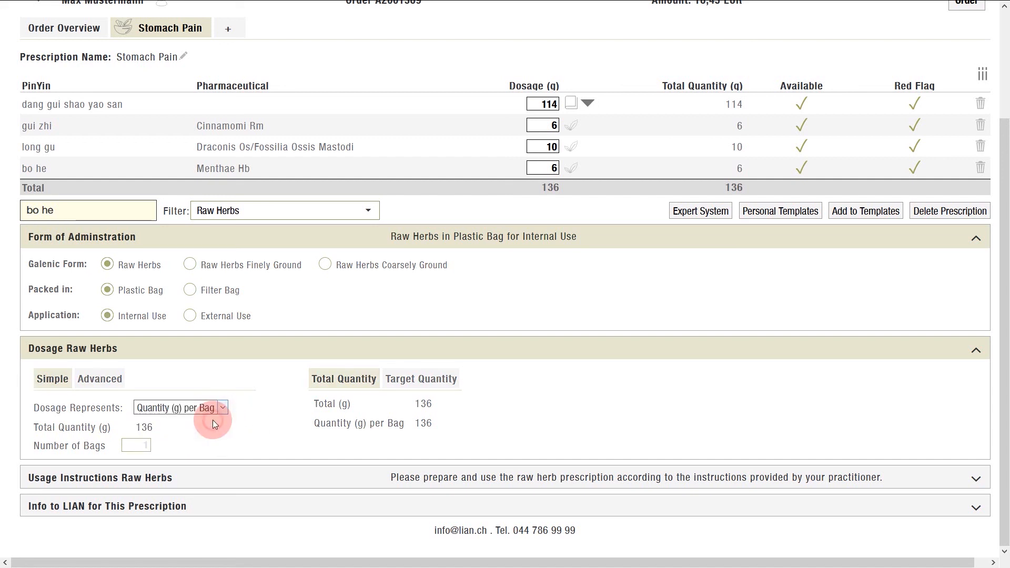
pyautogui.doubleClick(157, 446)
pyautogui.write('2')
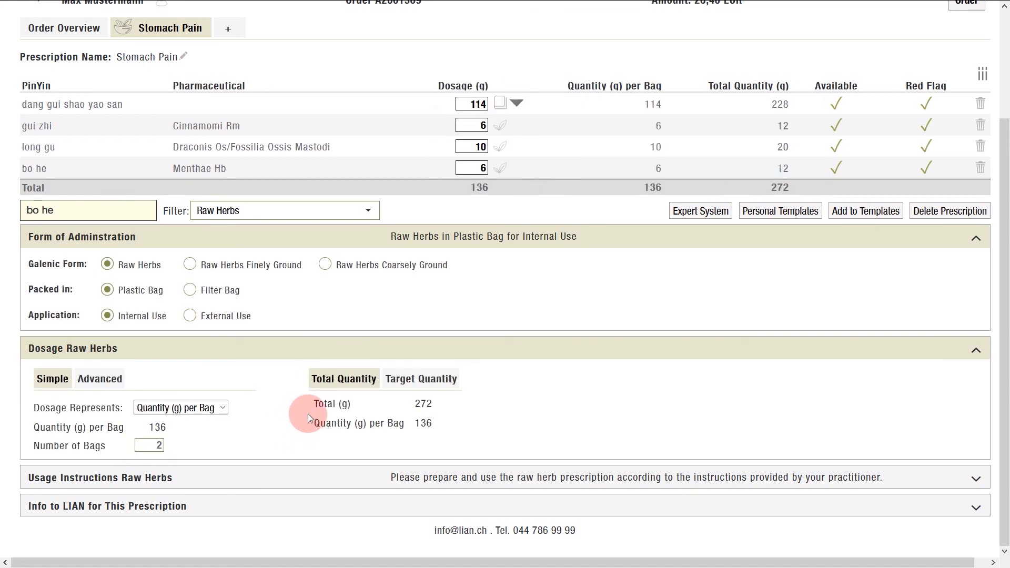
pyautogui.moveTo(309, 403)
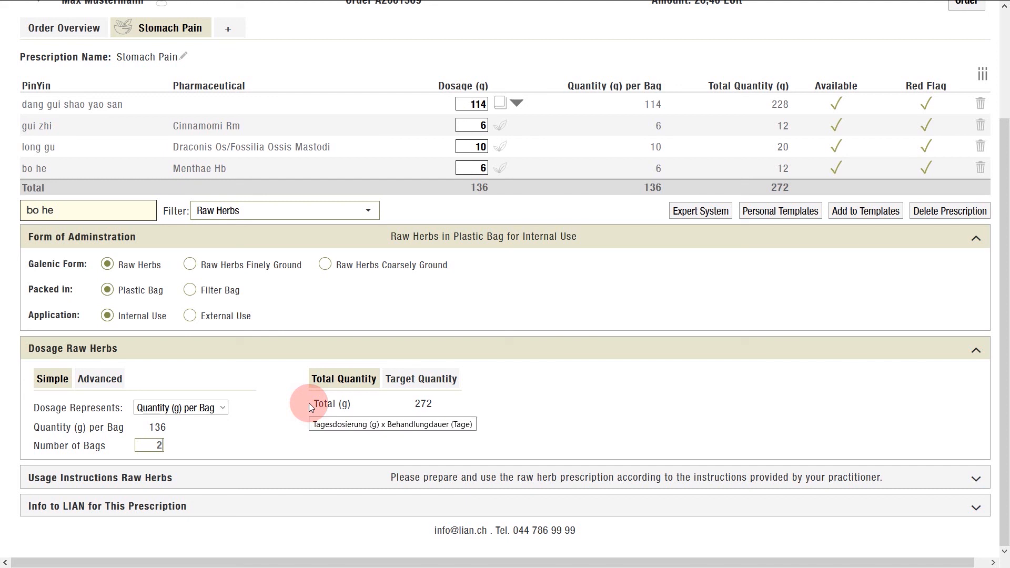
# Change the simple dosage basis to Total Quantity (g) and compare the Target Quantity and Total Quantity views.
pyautogui.click(229, 409)
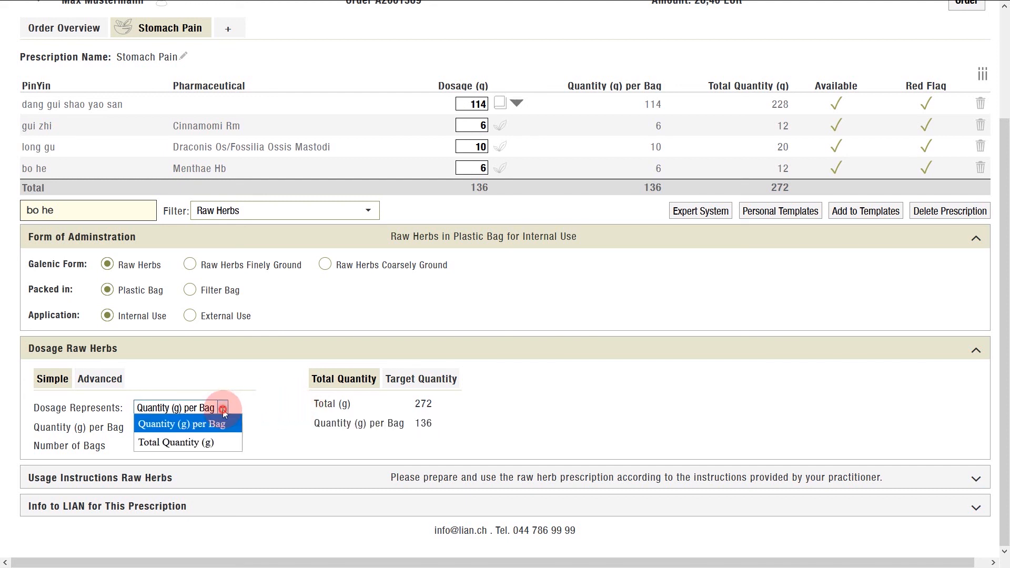
pyautogui.click(219, 440)
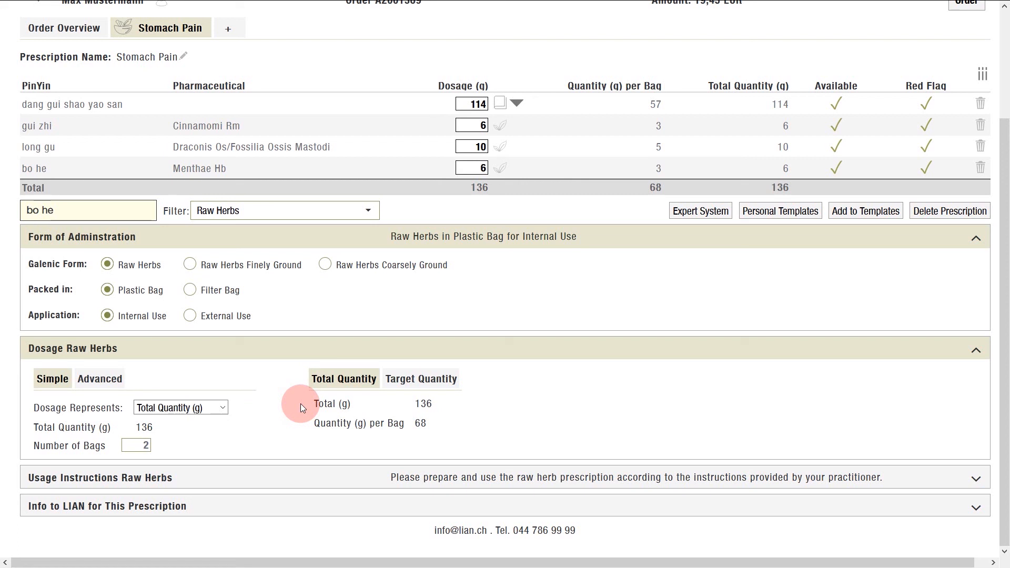
pyautogui.click(402, 381)
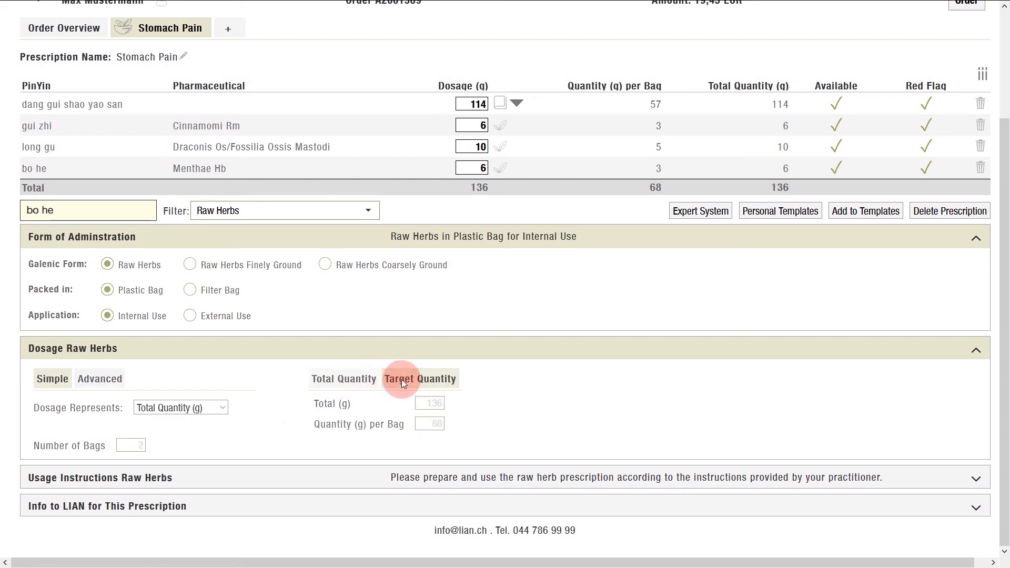
pyautogui.click(443, 396)
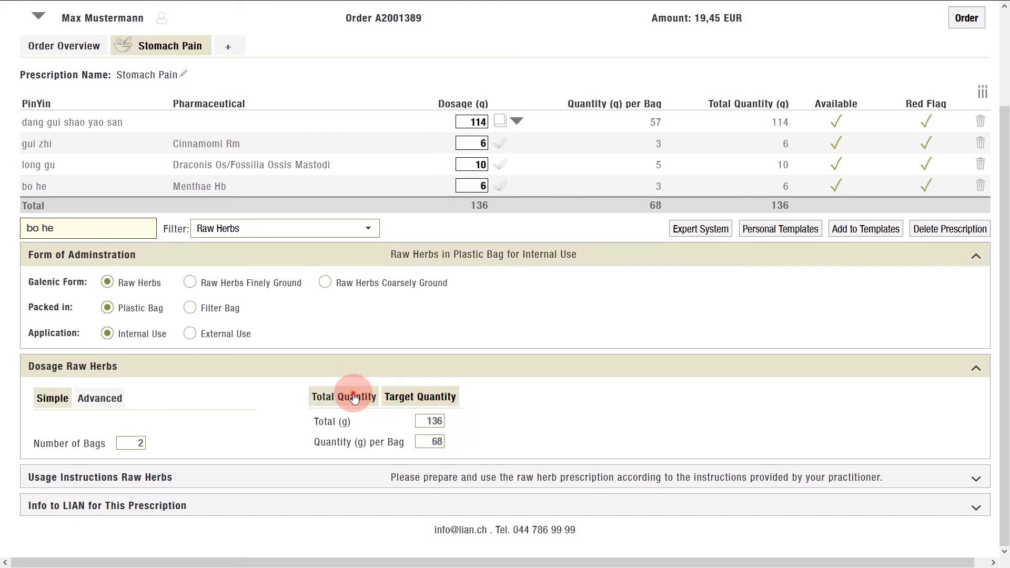
pyautogui.click(322, 396)
# Switch to advanced dosage by Quantity (g) per Portion, with one portion lasting 1 day, and show the Target Quantity fields.
pyautogui.click(113, 397)
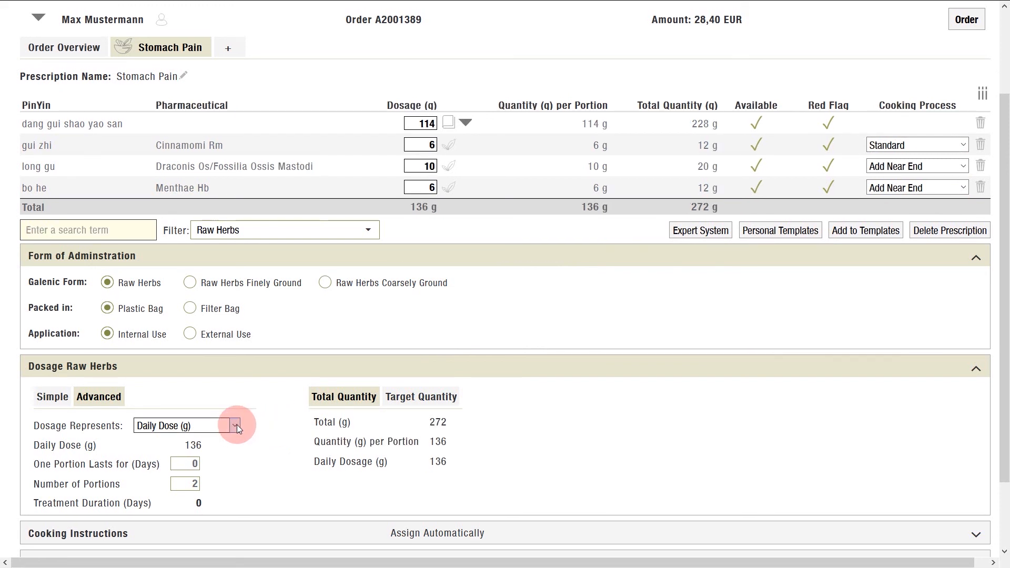
pyautogui.click(236, 426)
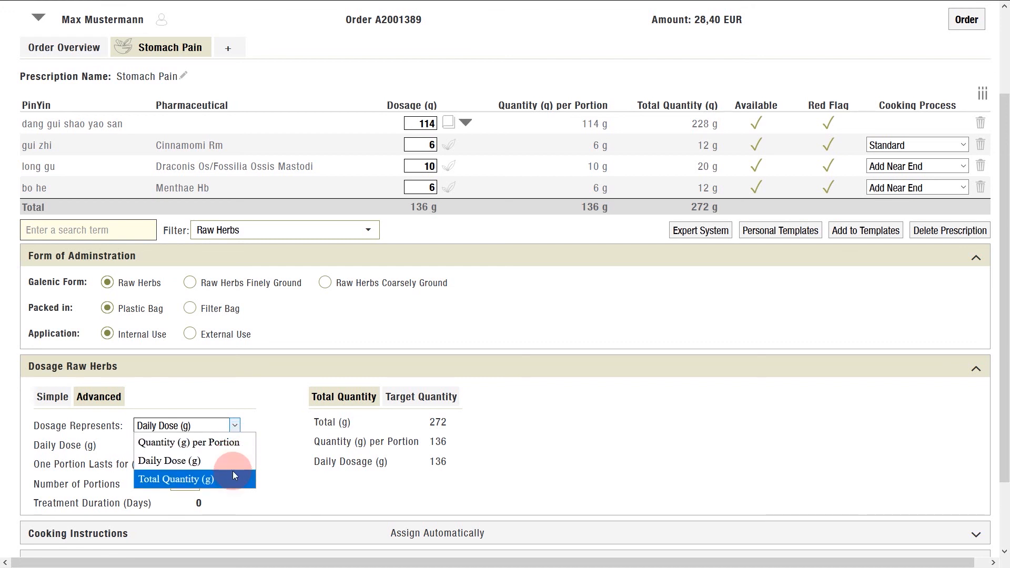
pyautogui.click(239, 444)
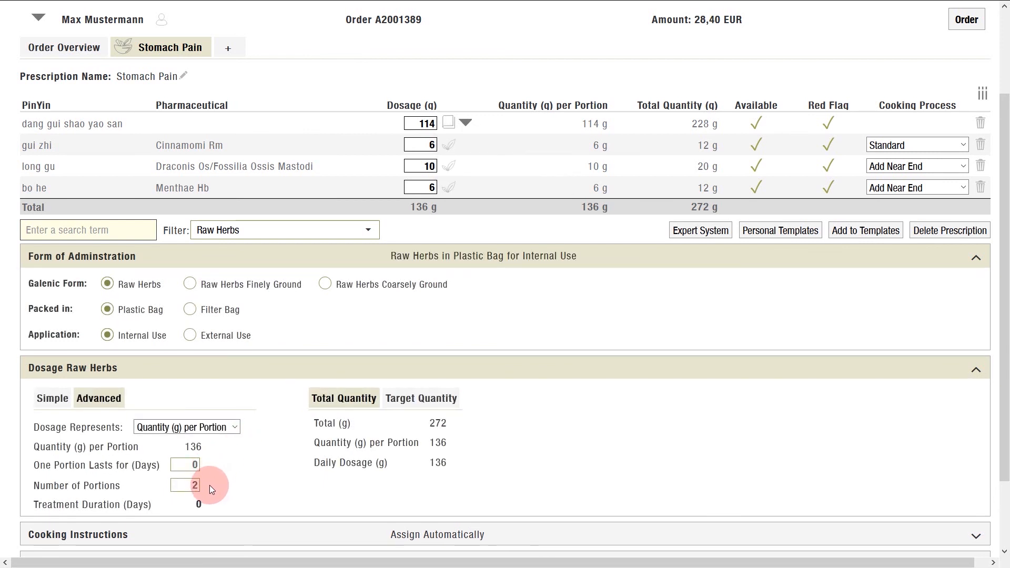
pyautogui.click(195, 465)
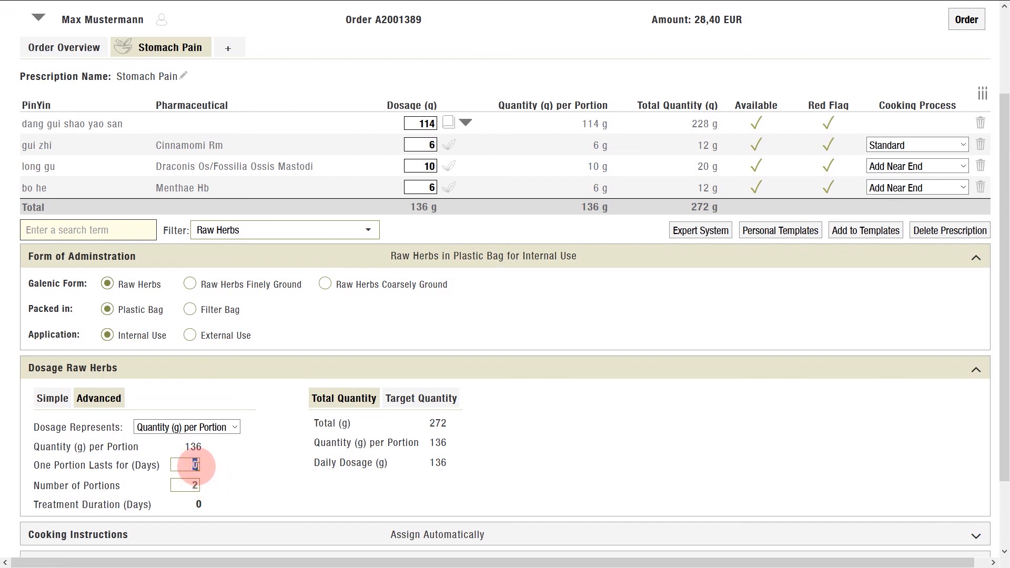
pyautogui.write('1')
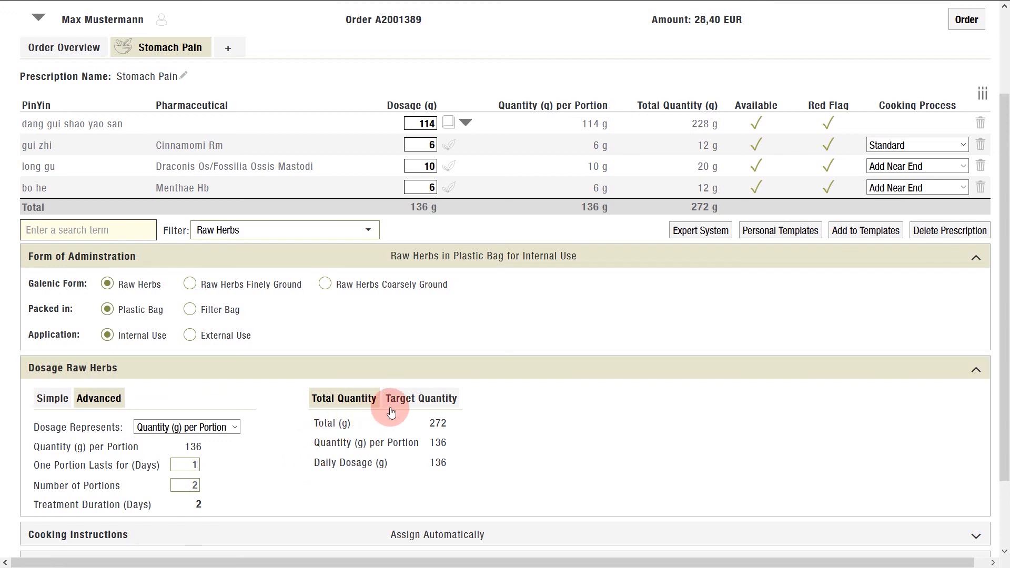
pyautogui.click(456, 400)
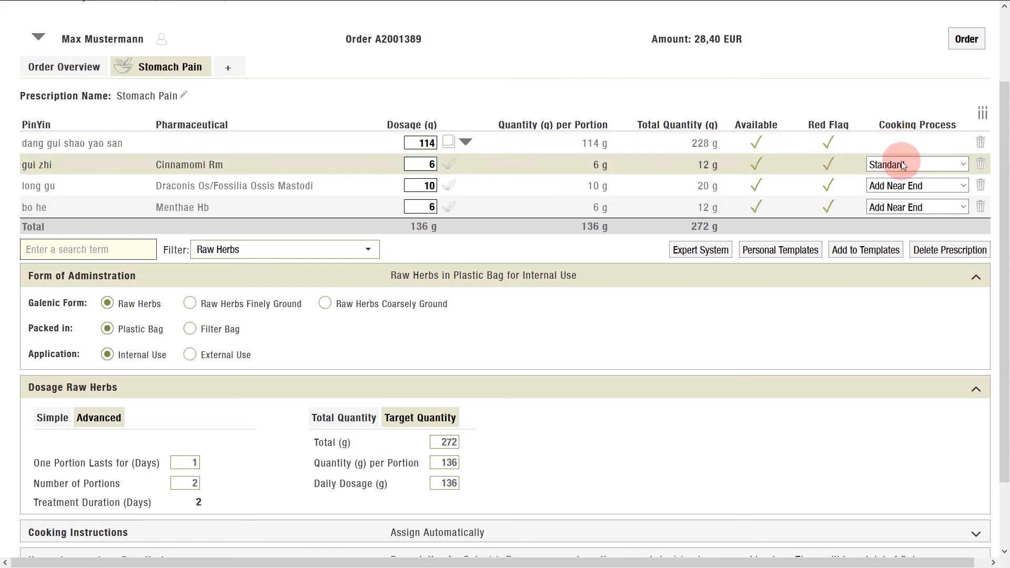
# Set the cooking process of long gu to Pre-Cook and of bo he to Add Near End.
pyautogui.click(910, 186)
pyautogui.click(904, 222)
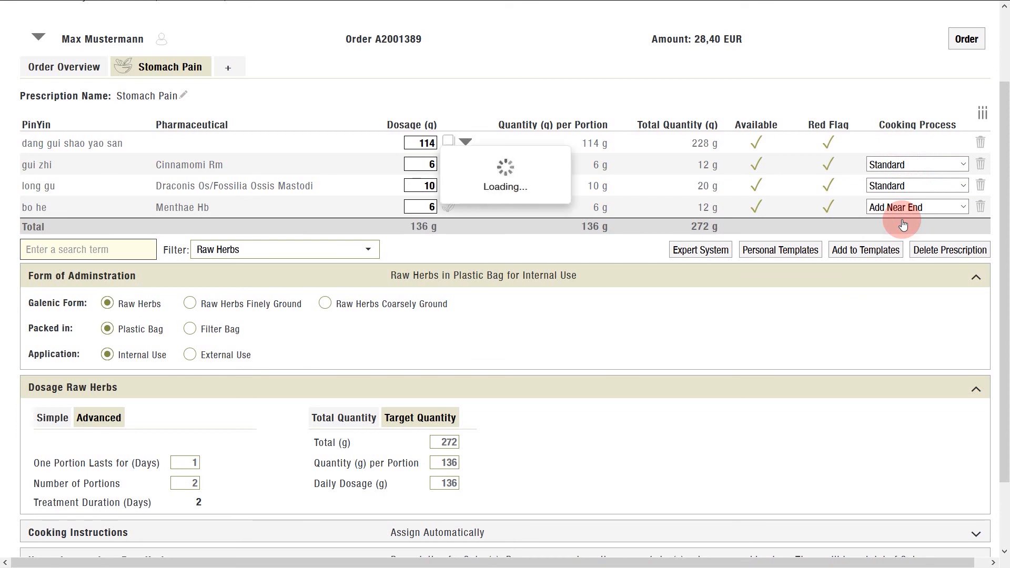
pyautogui.click(912, 207)
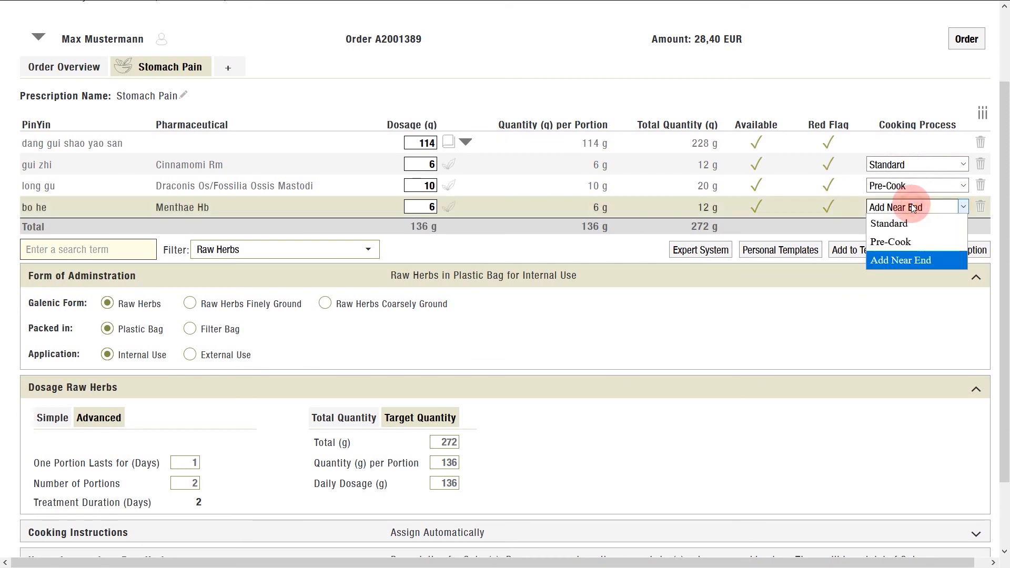
pyautogui.click(913, 260)
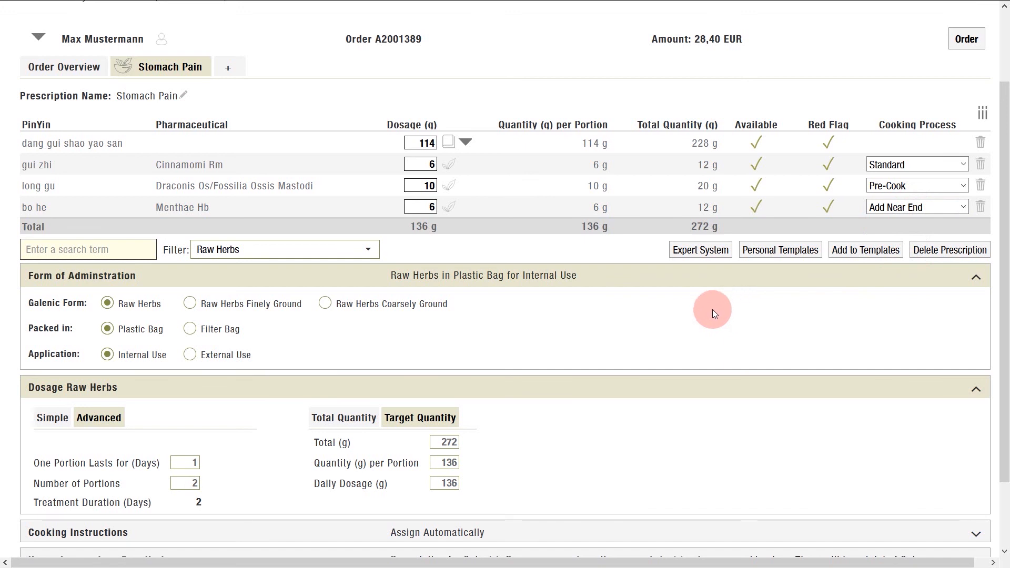
# Open the automatically assigned cooking instructions PDF and read its pressure cooker and conventional cooking pages.
pyautogui.scroll(-3, 566, 358)
pyautogui.click(265, 451)
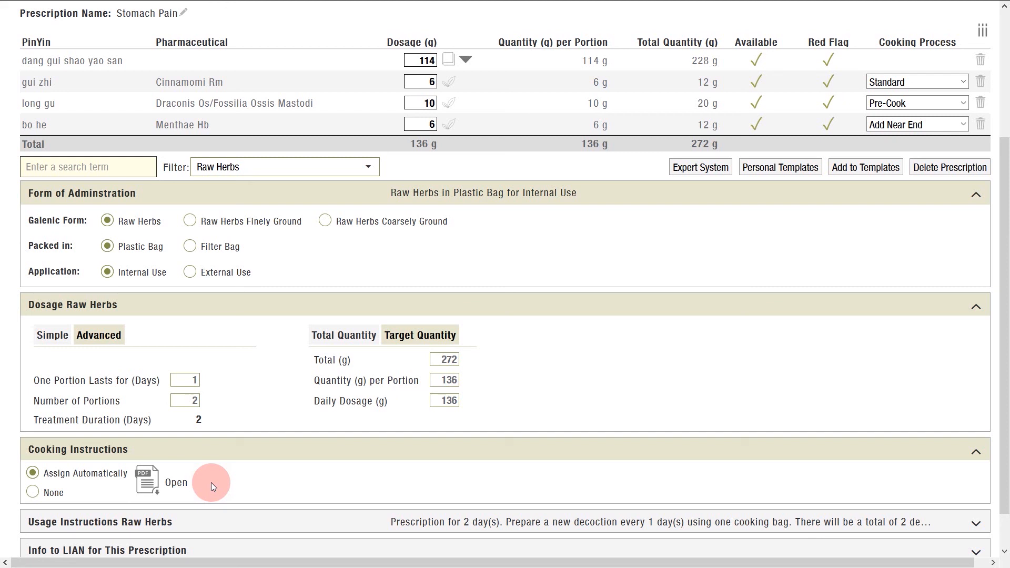
pyautogui.click(149, 479)
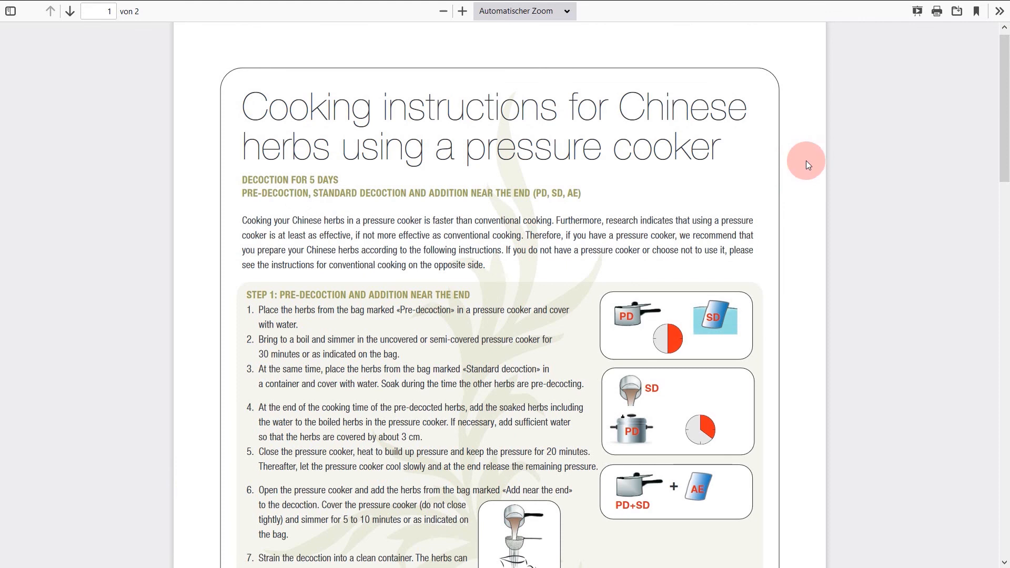
pyautogui.scroll(-5, 806, 160)
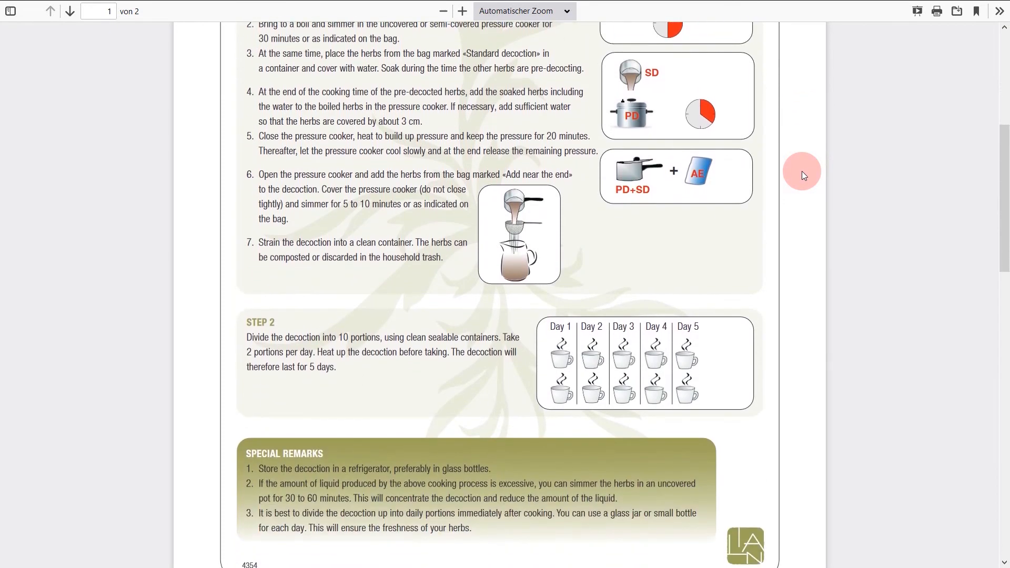
pyautogui.scroll(-1, 802, 172)
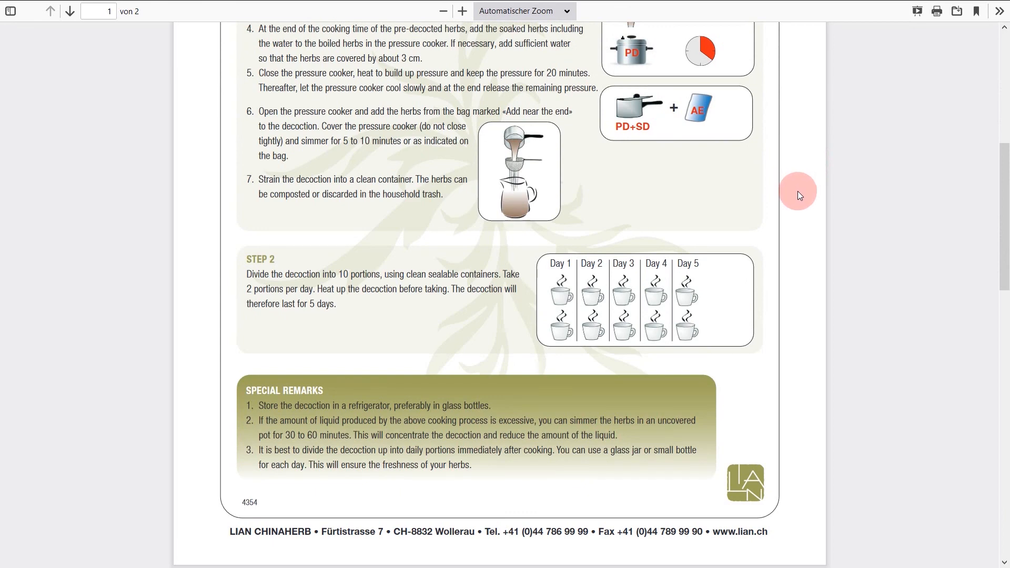
pyautogui.scroll(5, 798, 191)
pyautogui.scroll(1, 798, 191)
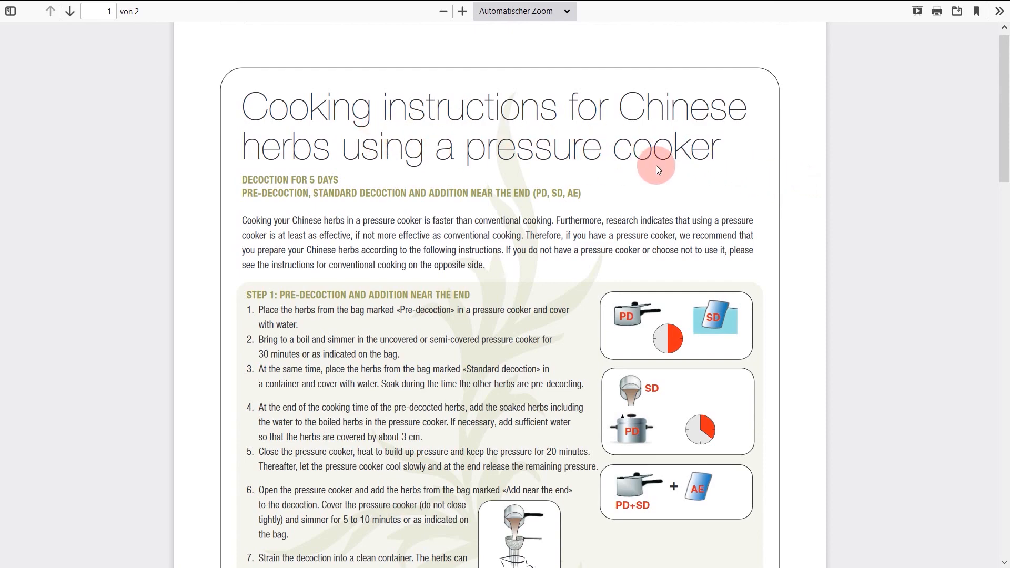
pyautogui.scroll(-15, 798, 196)
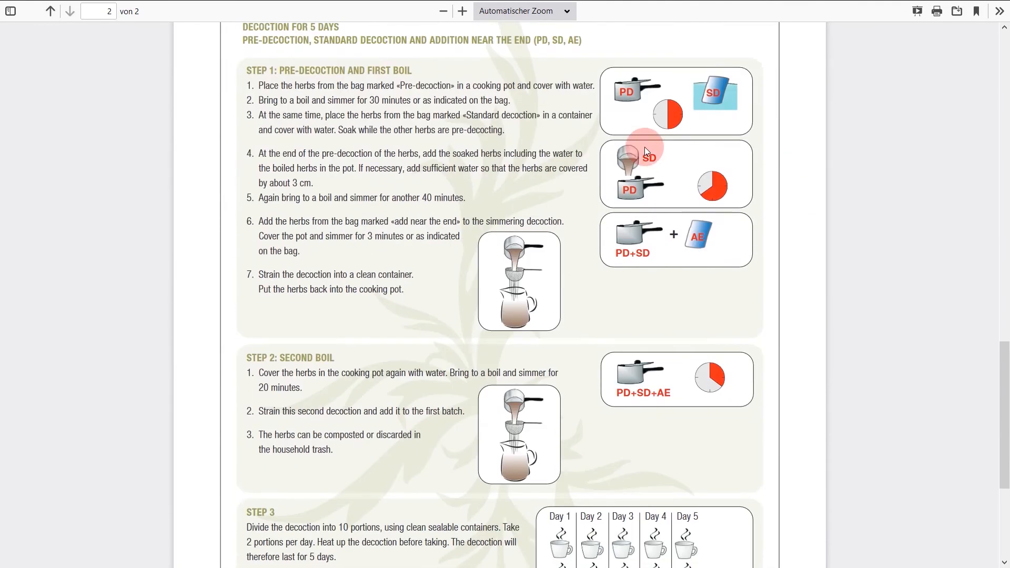
pyautogui.scroll(1, 503, 111)
pyautogui.scroll(1, 503, 112)
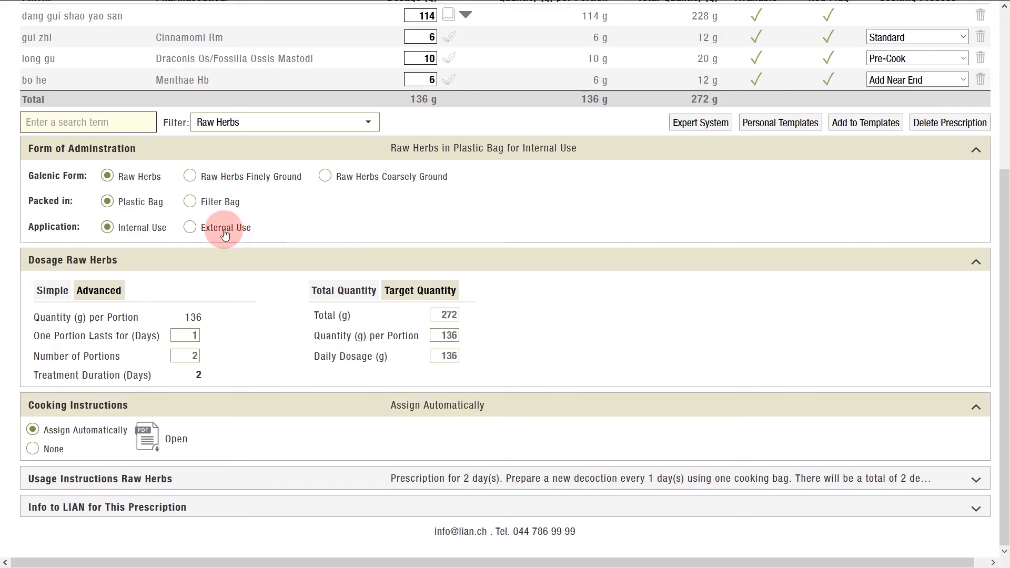
# Switch the application to External Use to view its cooking instruction options, and return it to Internal Use.
pyautogui.click(191, 228)
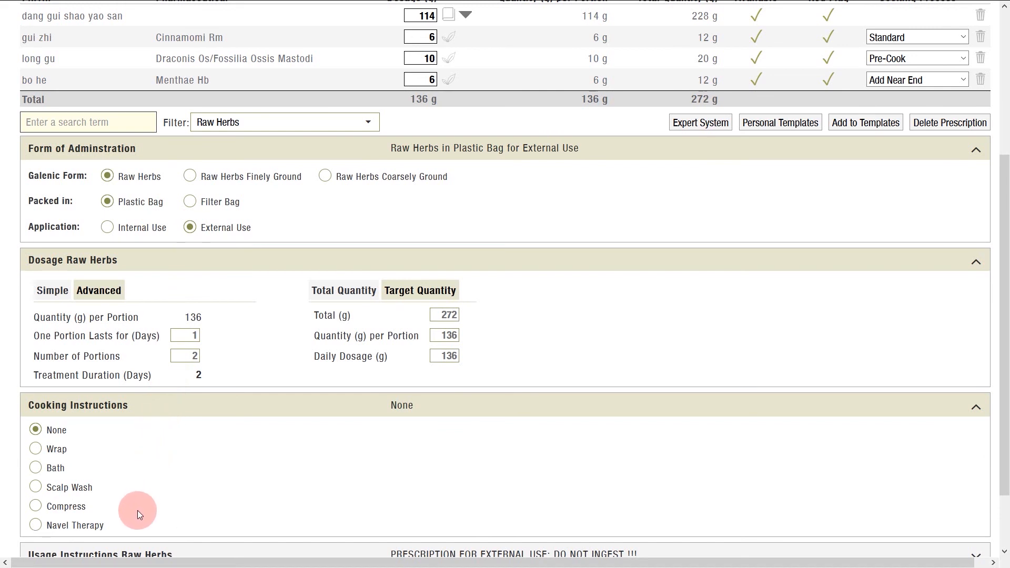
pyautogui.click(106, 228)
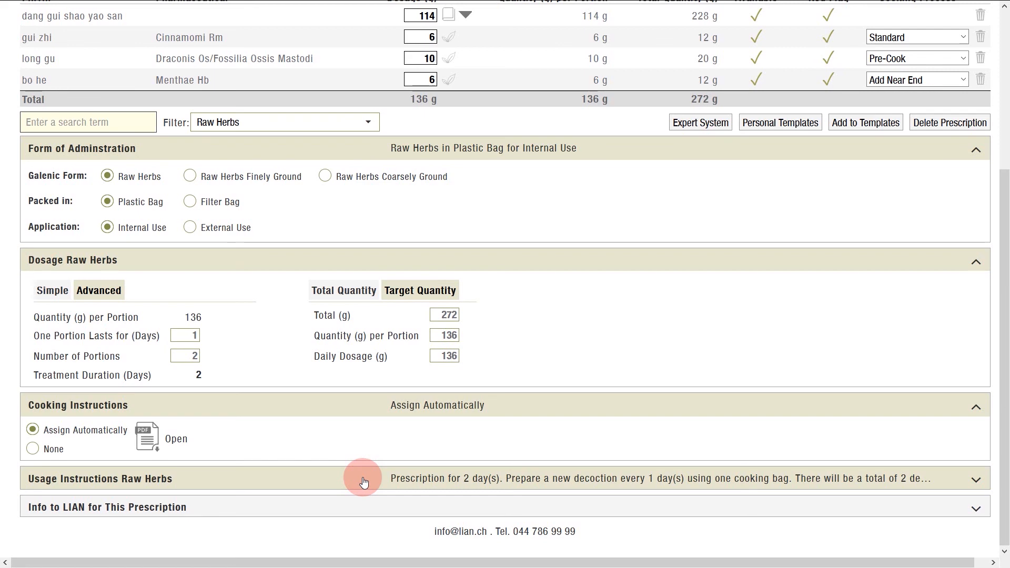
# Expand the raw herb usage instructions, open their text for editing to examine the placeholders, and save it.
pyautogui.click(363, 482)
pyautogui.scroll(-3, 363, 479)
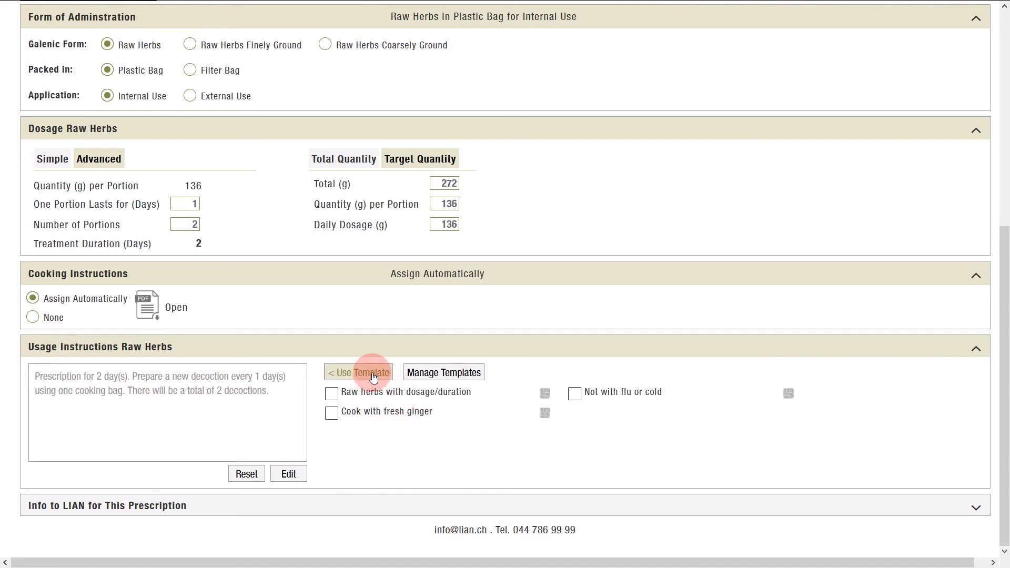
pyautogui.click(288, 474)
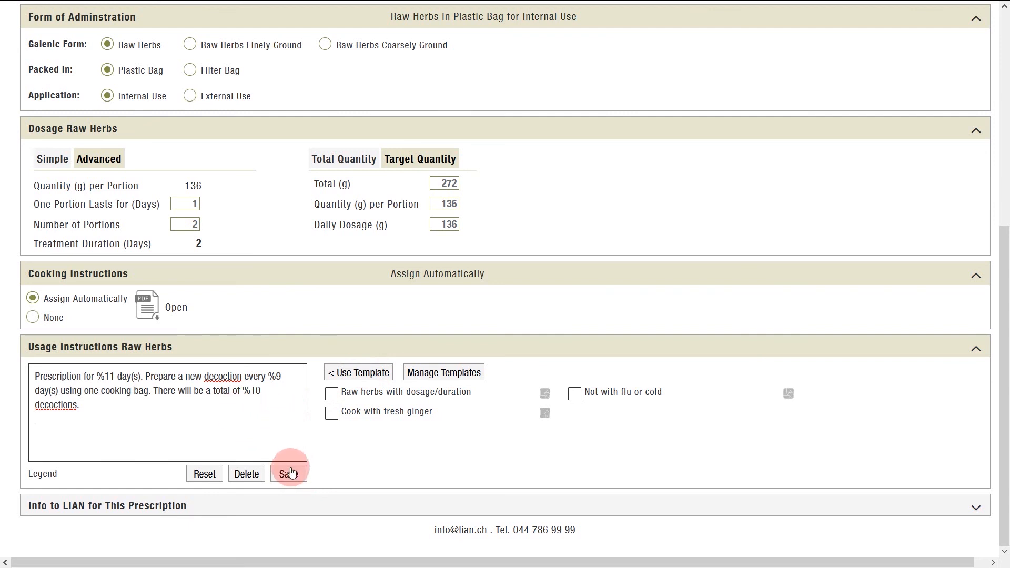
pyautogui.click(296, 476)
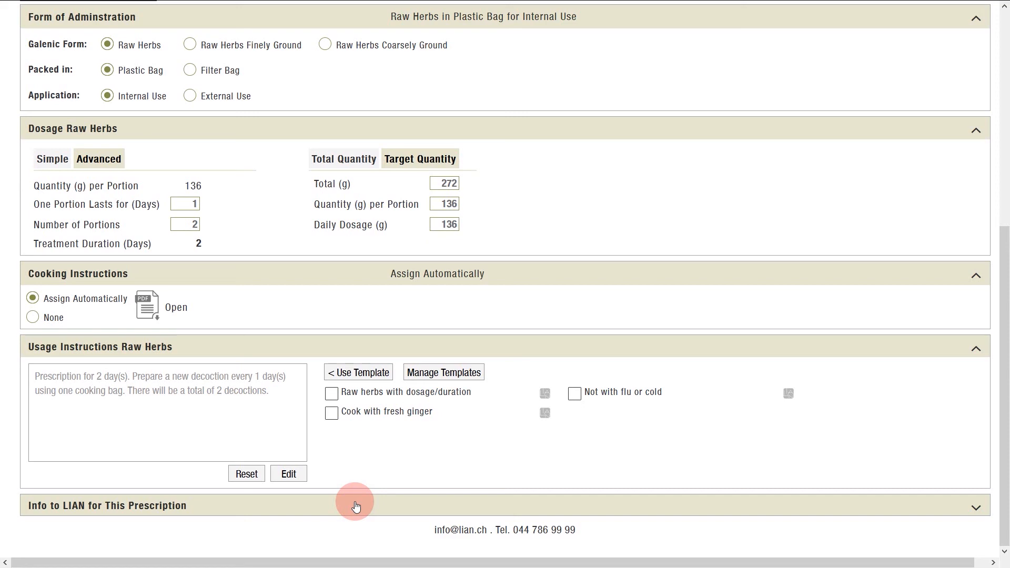
# Return to the prescription overview and start ordering the Stomach Pain prescription.
pyautogui.scroll(7, 353, 502)
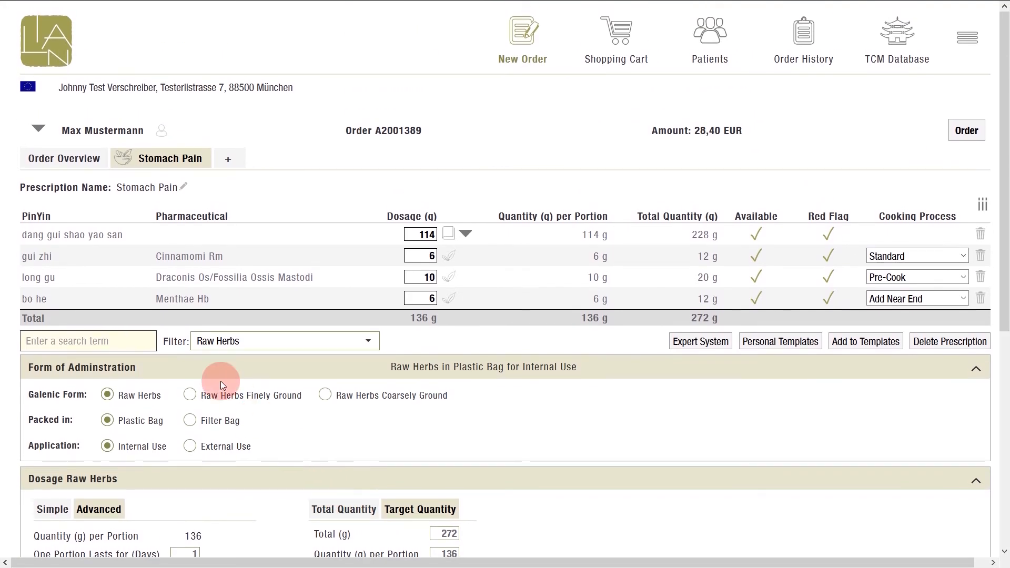
pyautogui.click(227, 161)
pyautogui.click(214, 124)
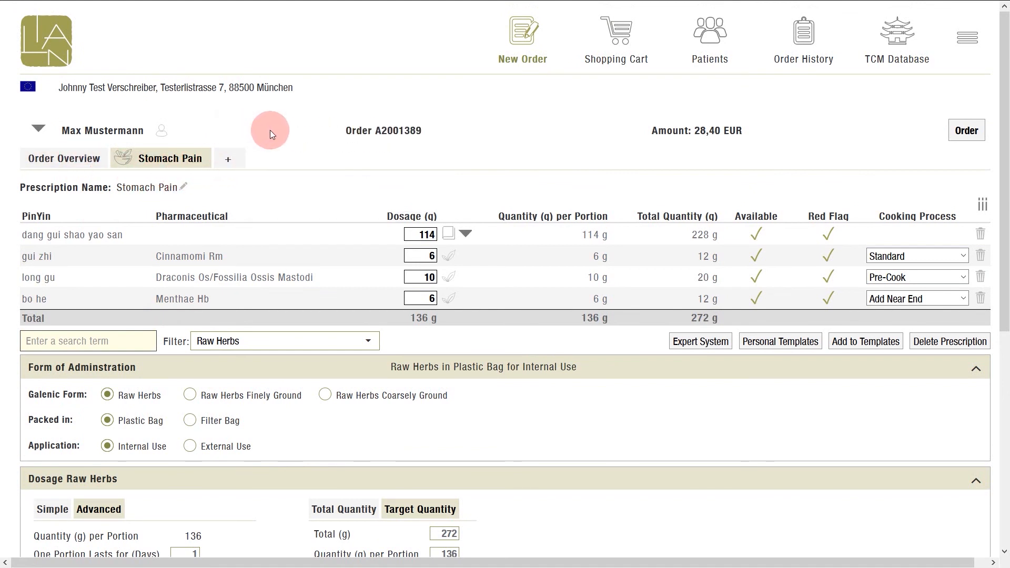
pyautogui.click(964, 135)
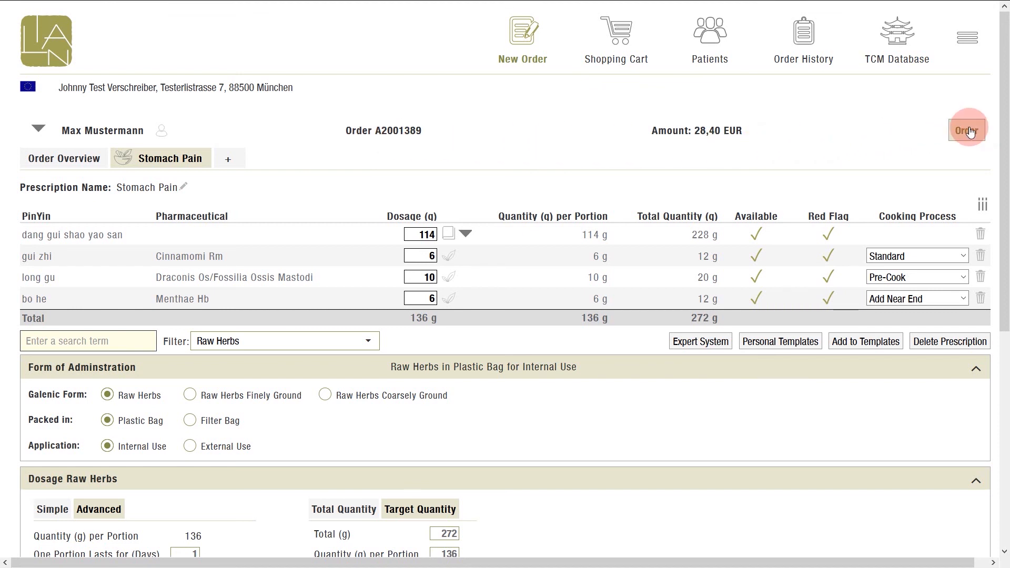